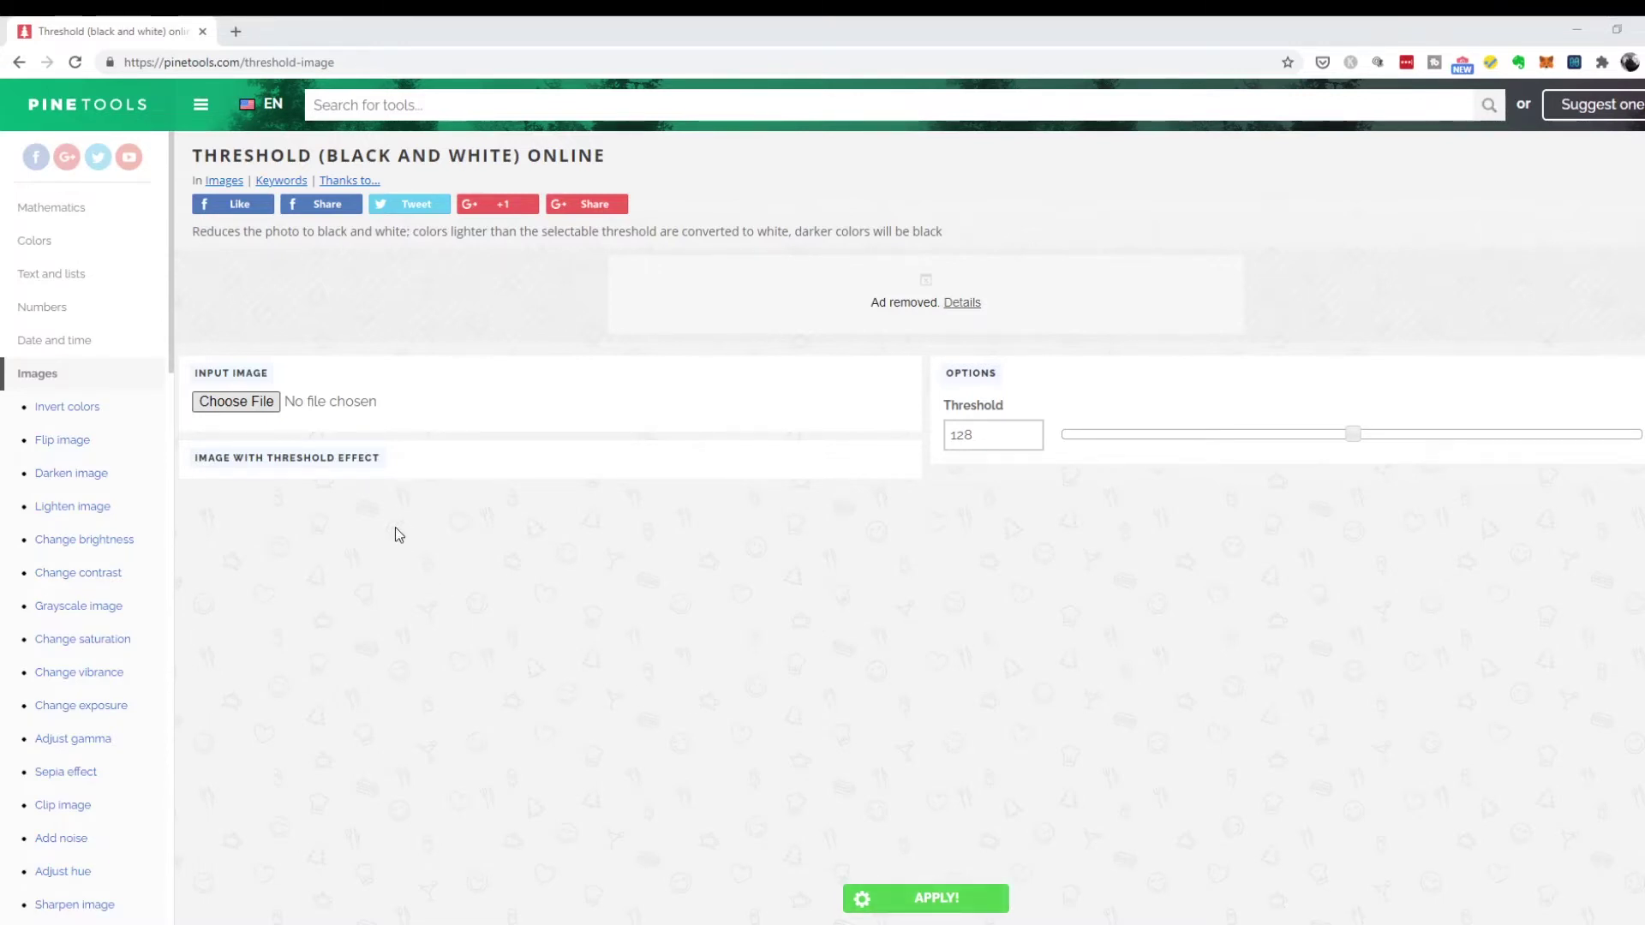
Load Steve.jpg as the input image and apply the black-and-white effect with a threshold of 165.
key(Return)
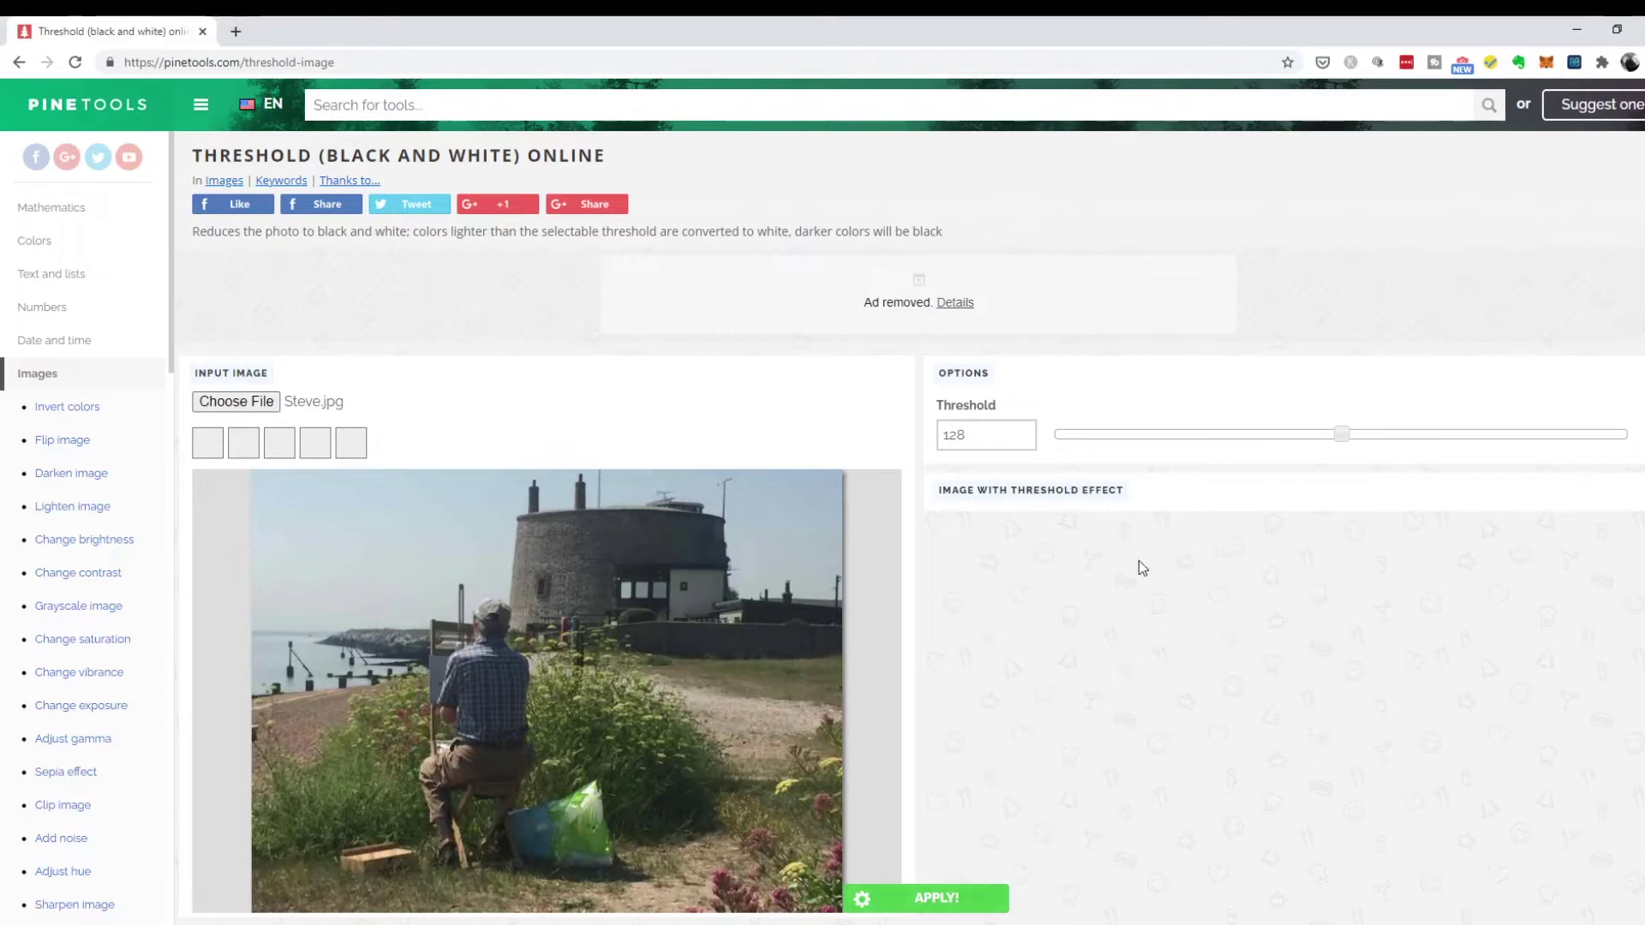
drag(1343, 435, 1386, 436)
click(959, 900)
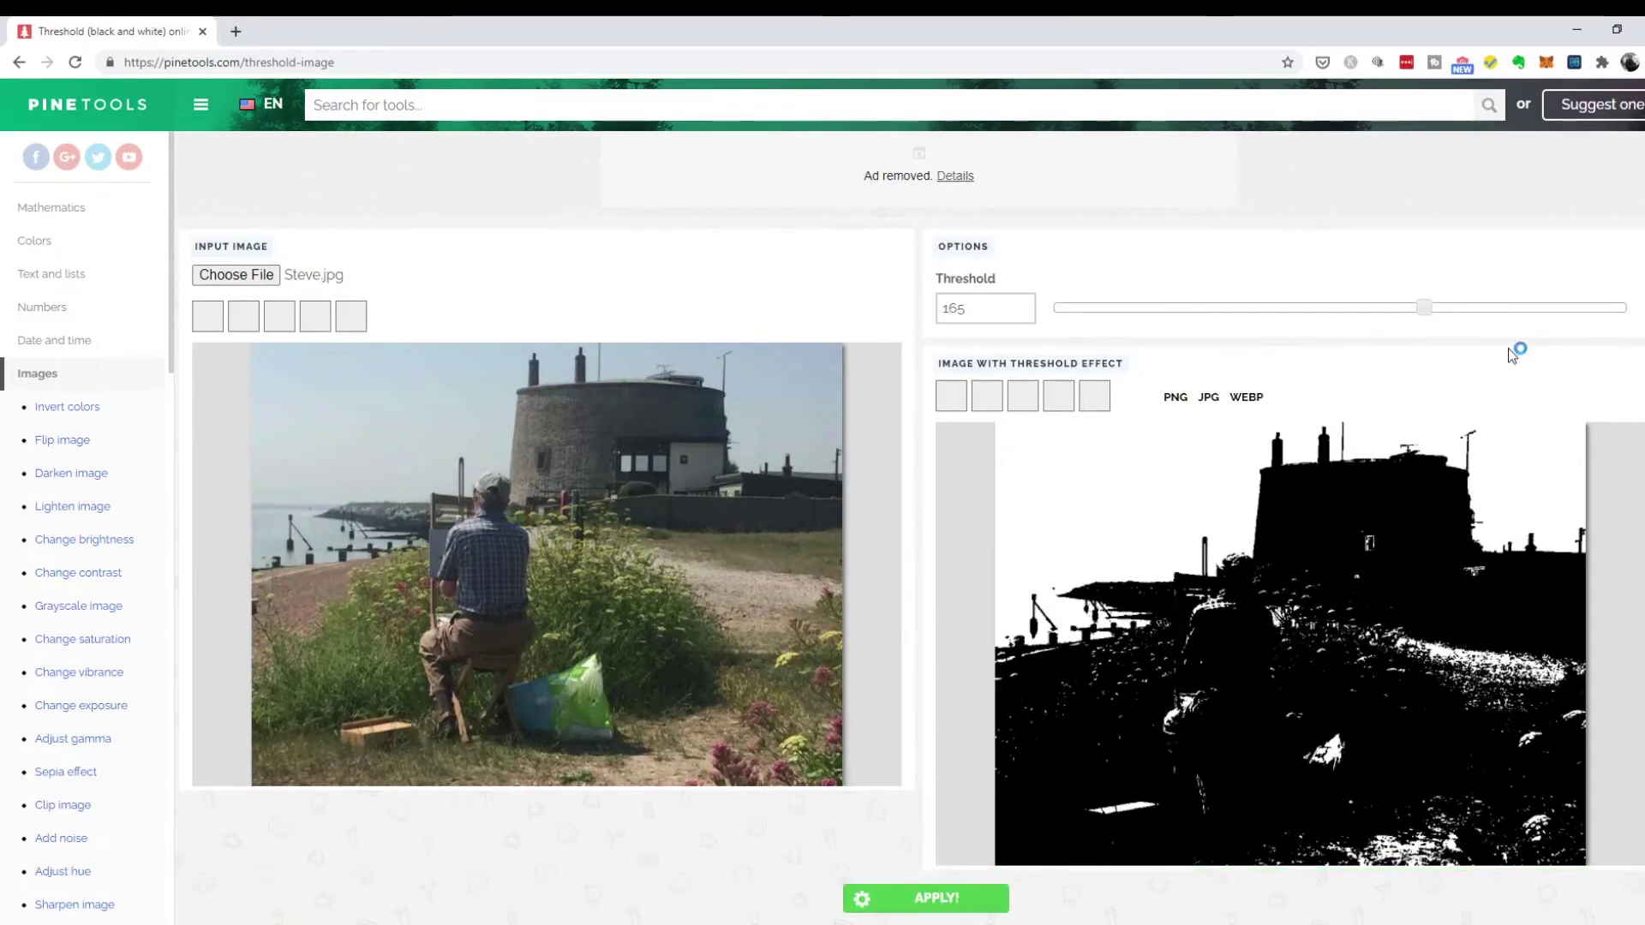
Try the effect on the seaside painter photo with thresholds of 154 and 131.
drag(1424, 310, 1402, 314)
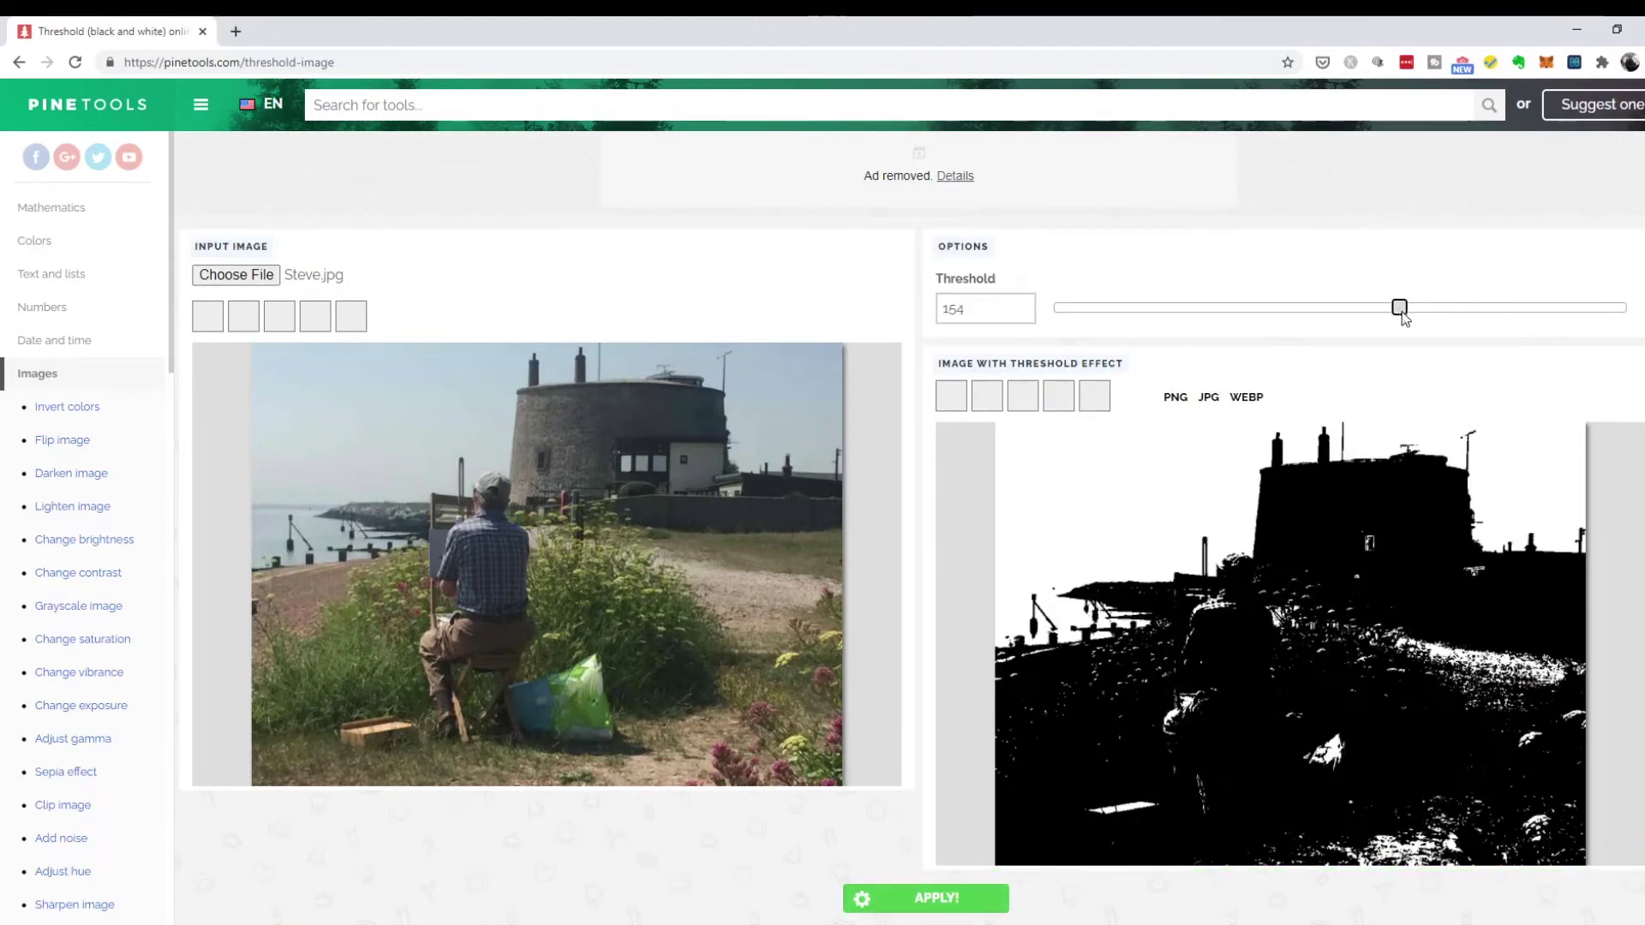
click(949, 913)
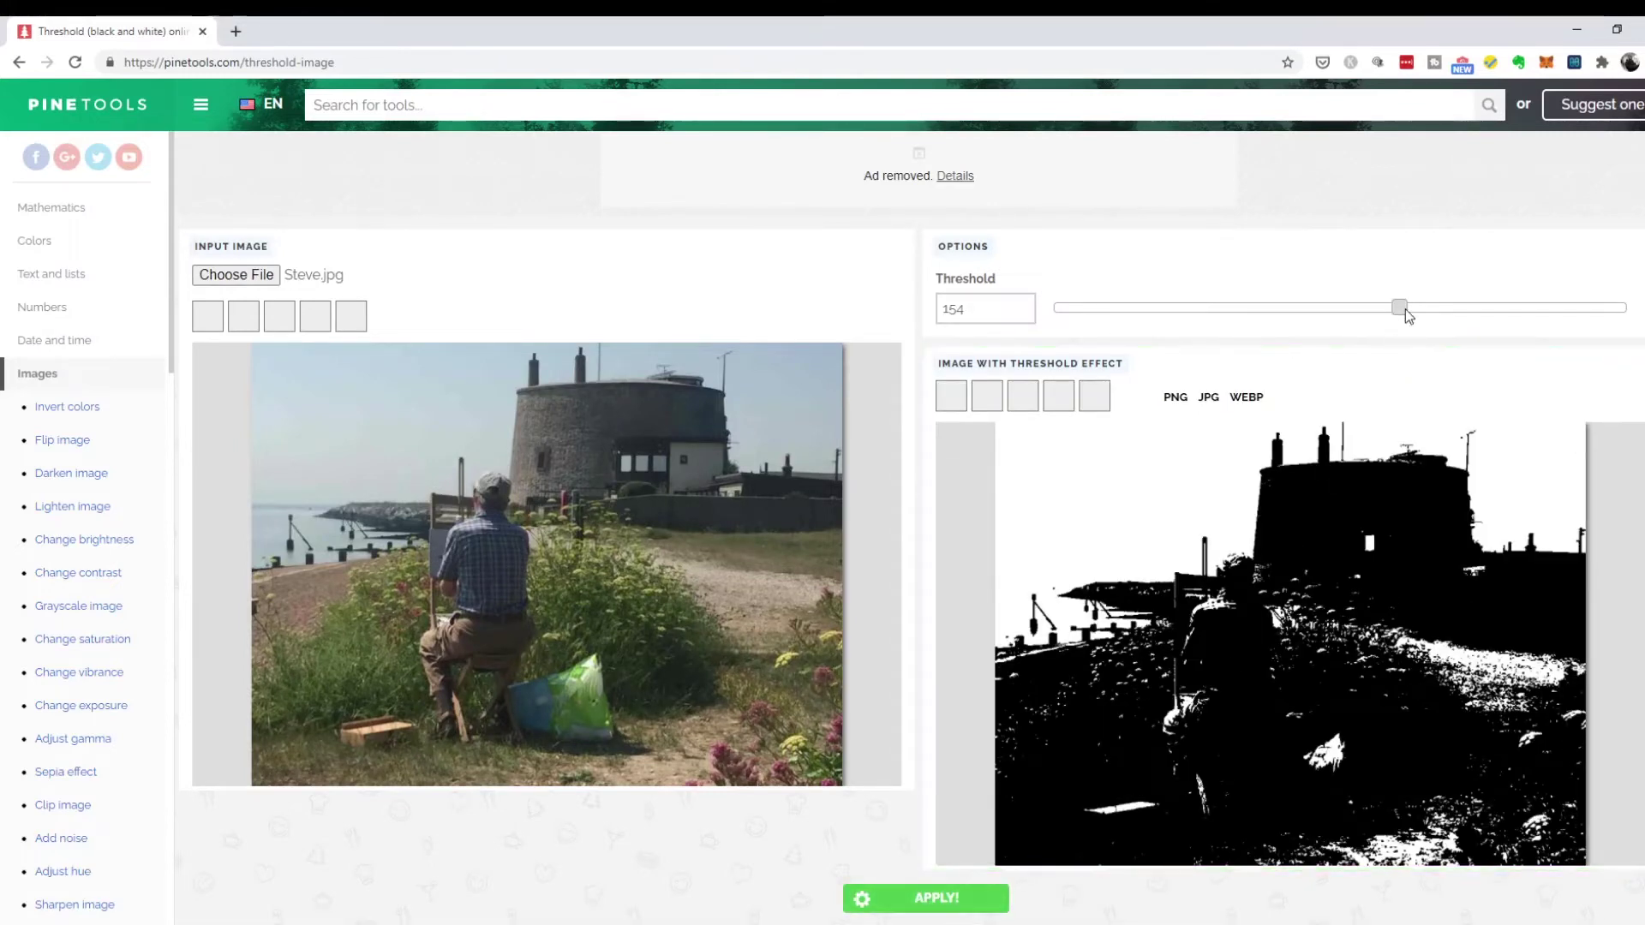
drag(1405, 315, 1358, 319)
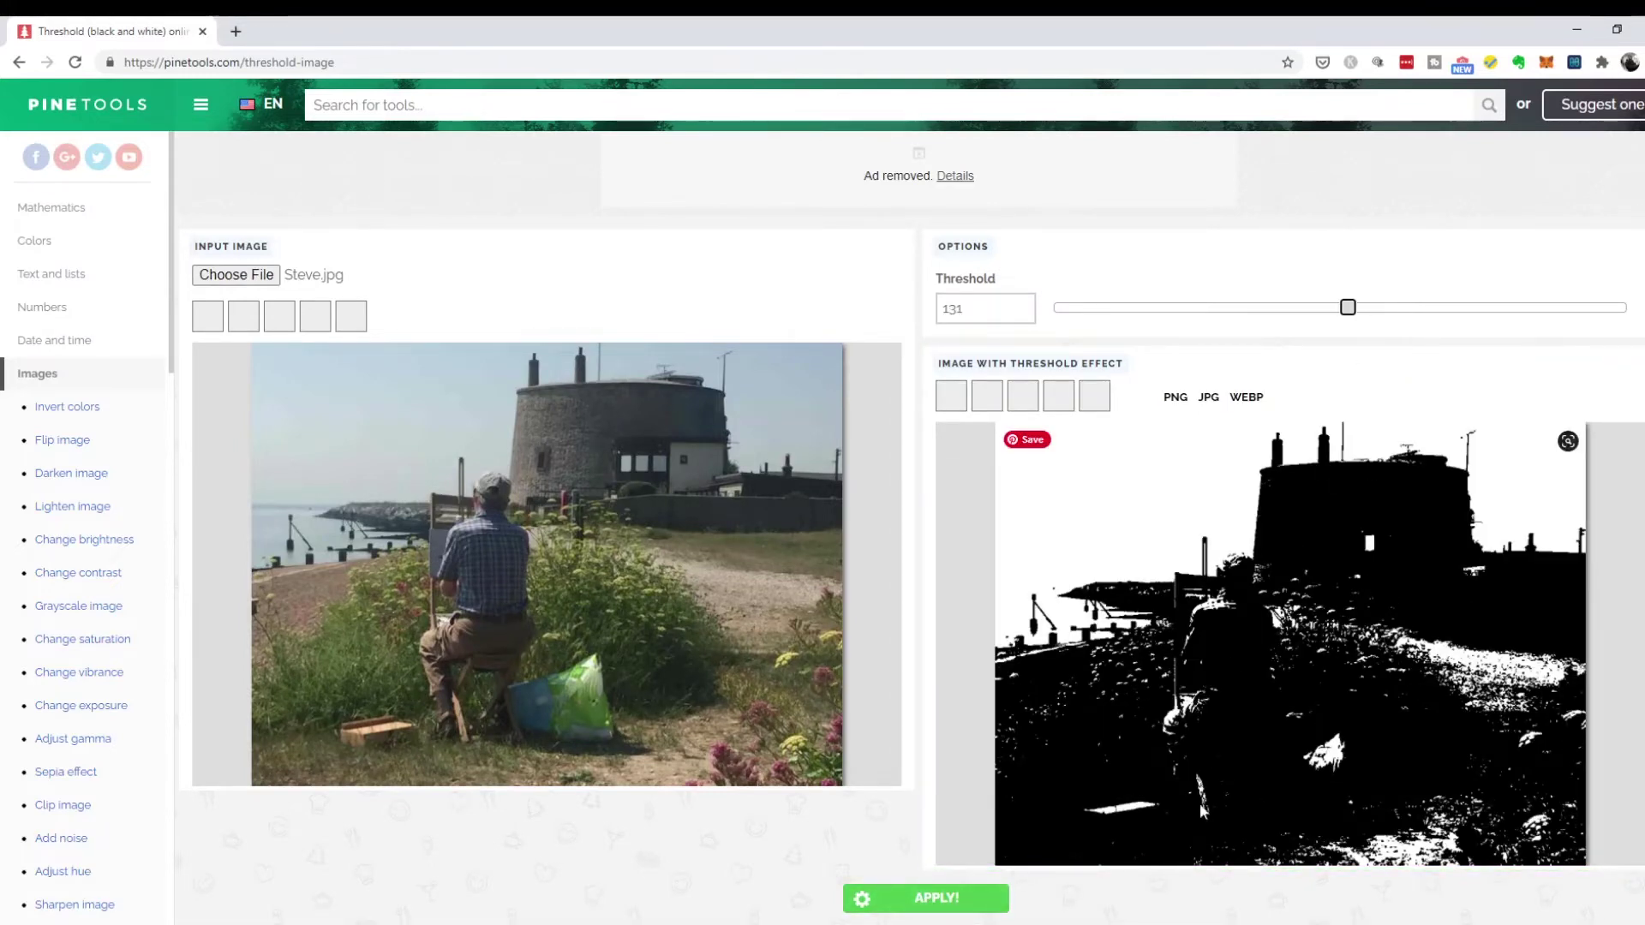
click(979, 898)
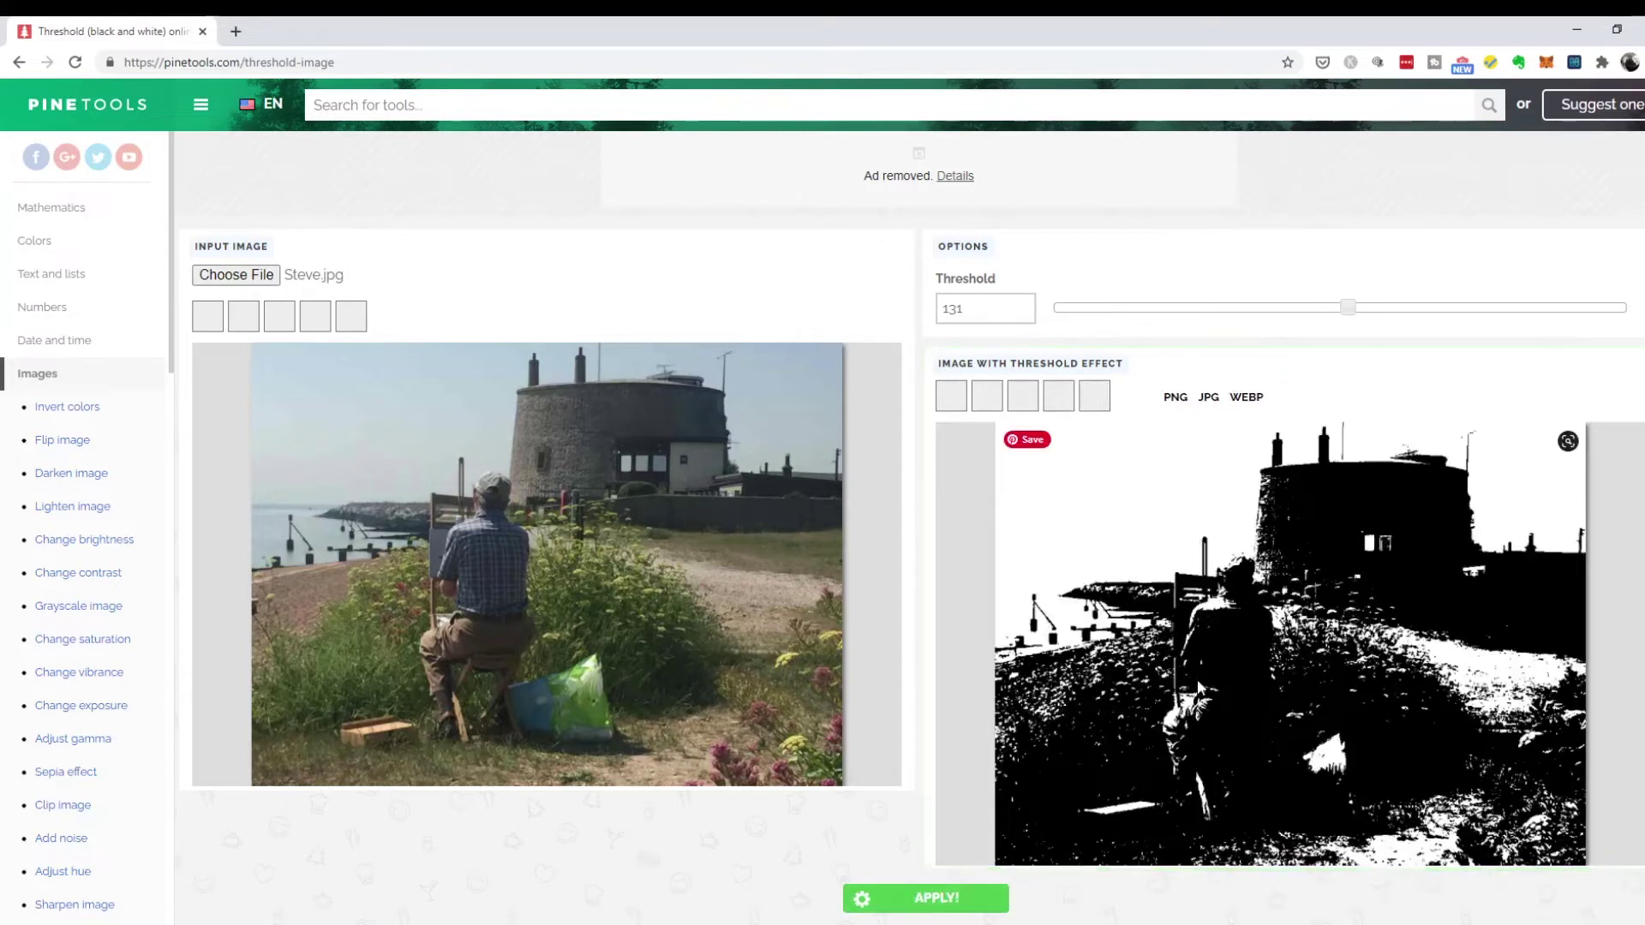
Apply a threshold of 120 to the seaside painter photo and download the result as JPG.
drag(1348, 308, 1331, 313)
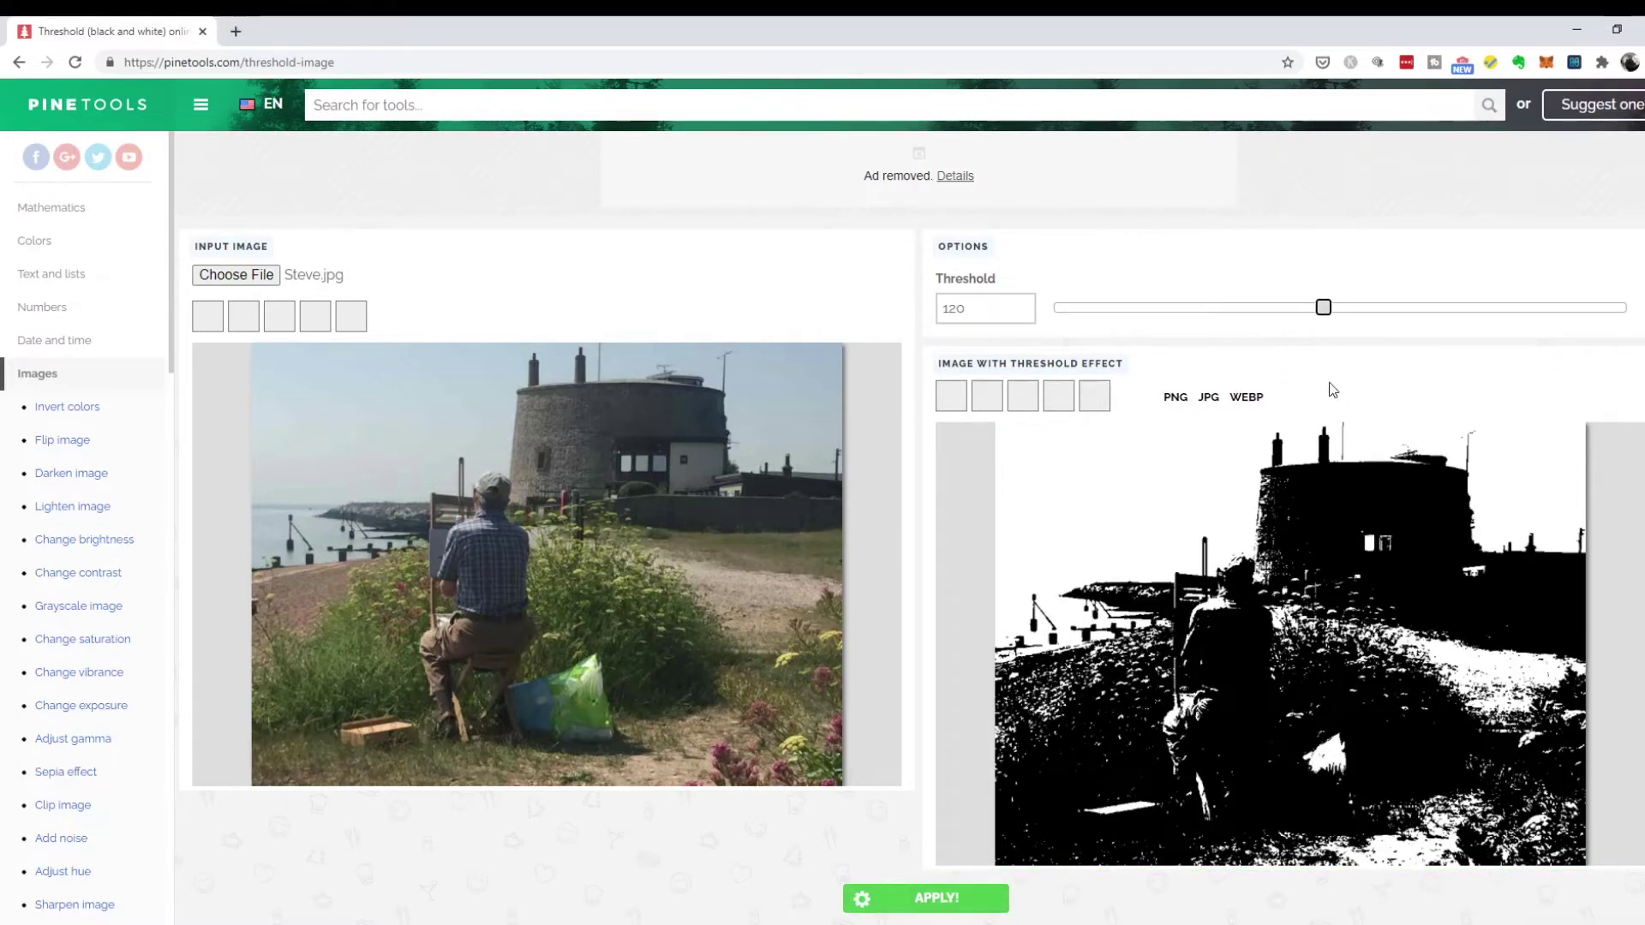
click(957, 910)
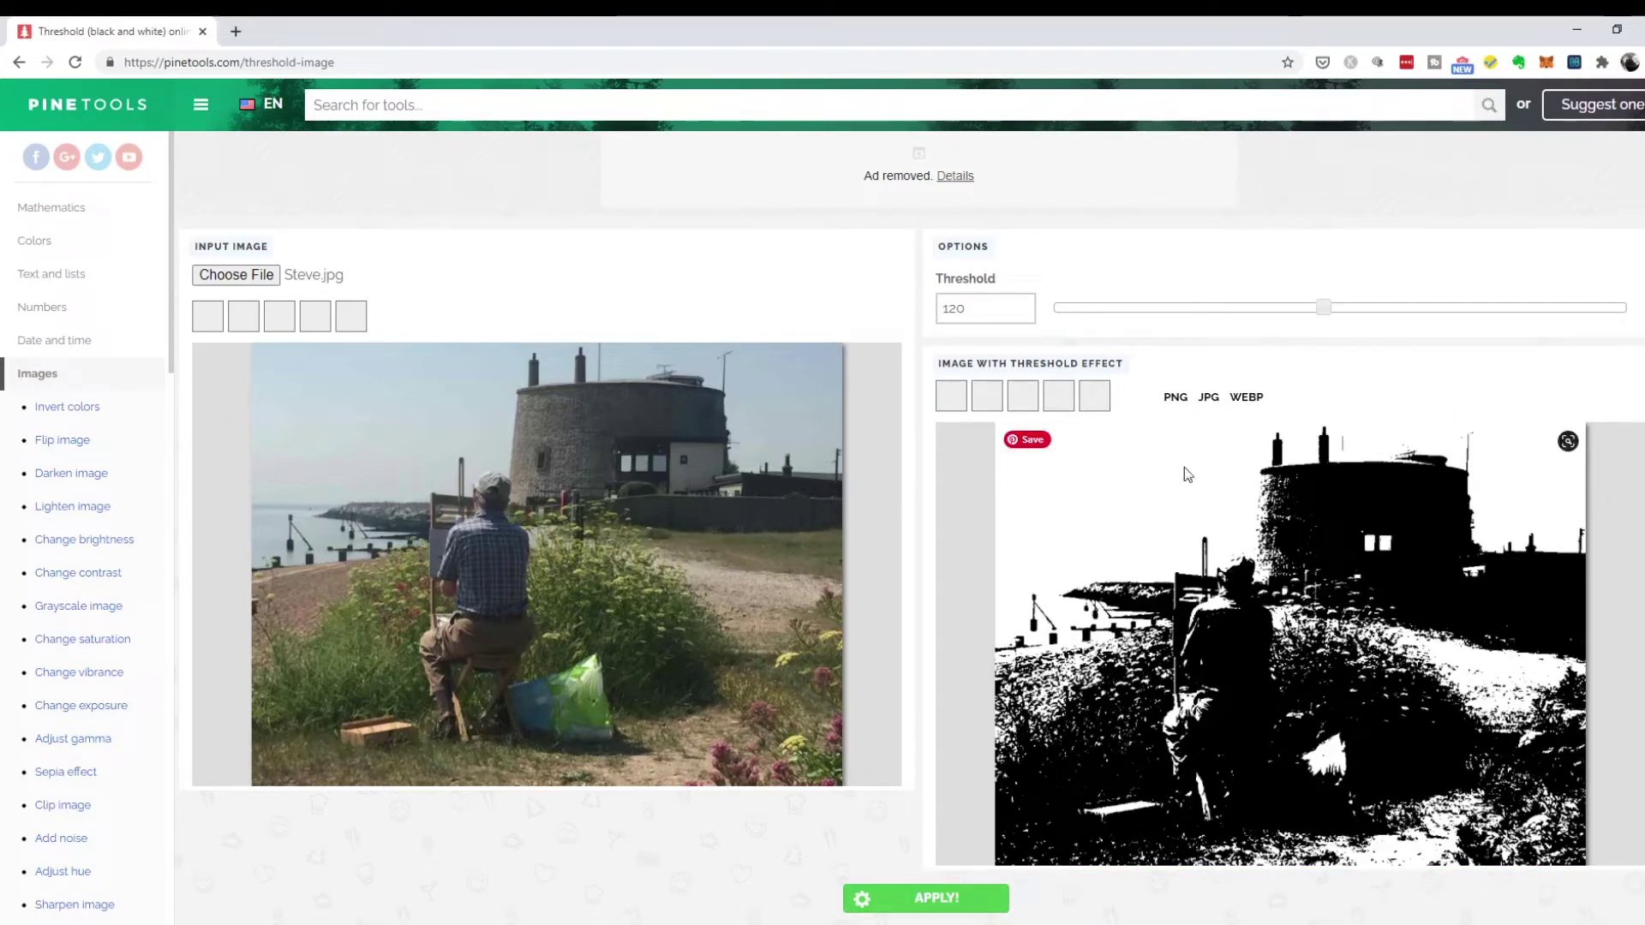
click(1209, 399)
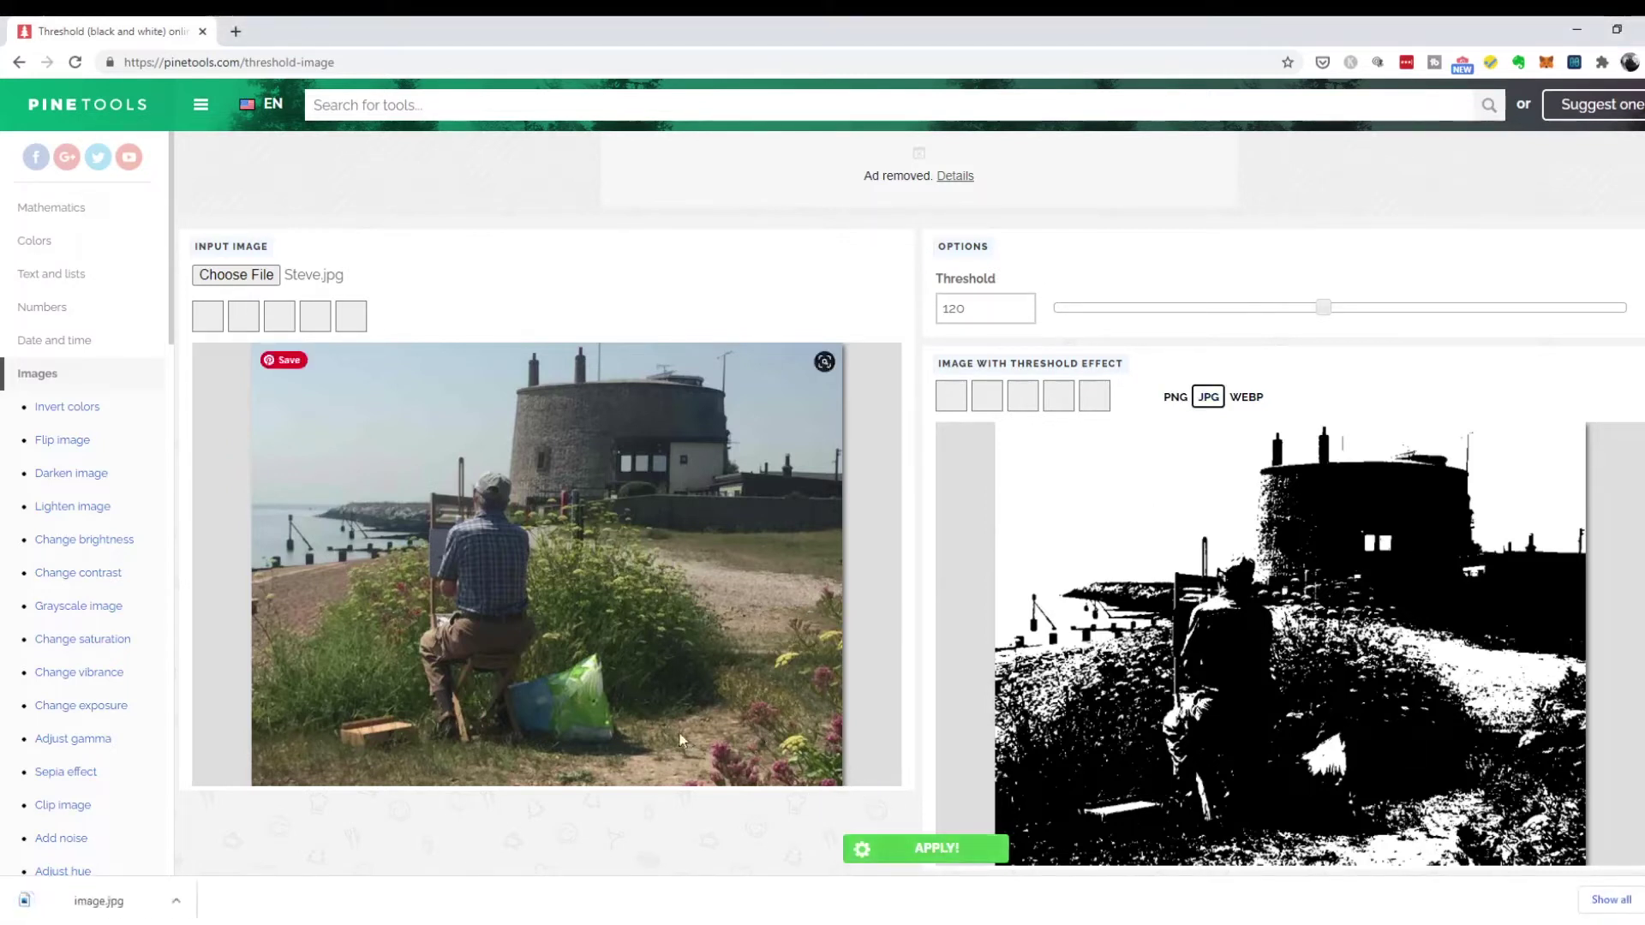
Load the webp image of the man resting his head on his hand and apply the effect at threshold 120.
click(226, 277)
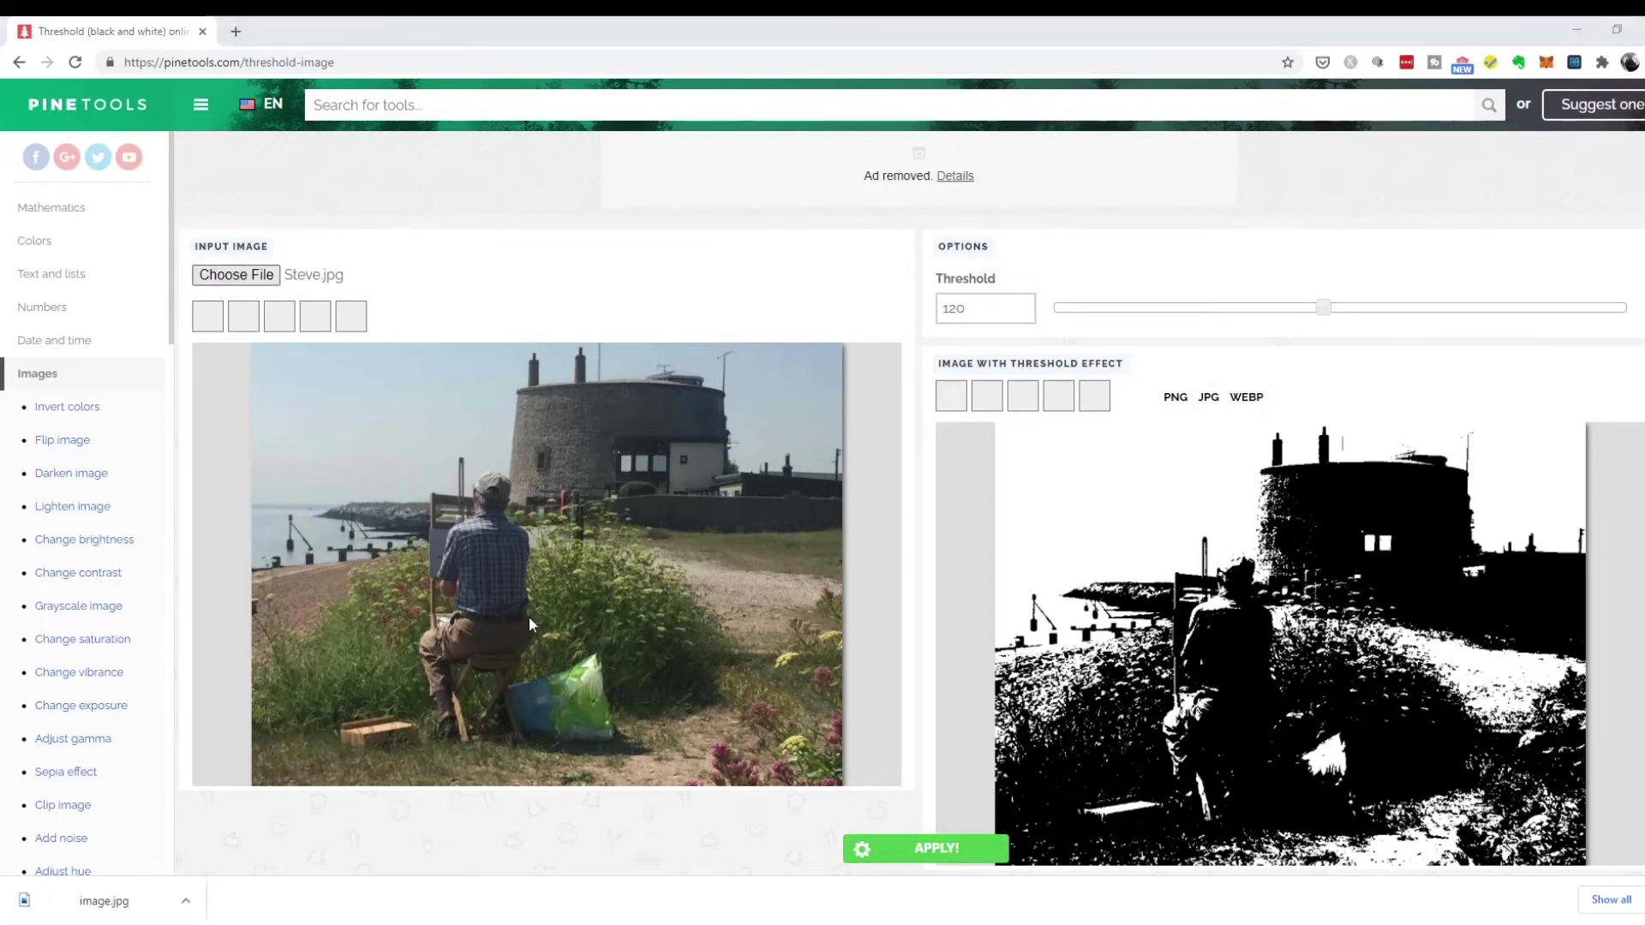
key(Return)
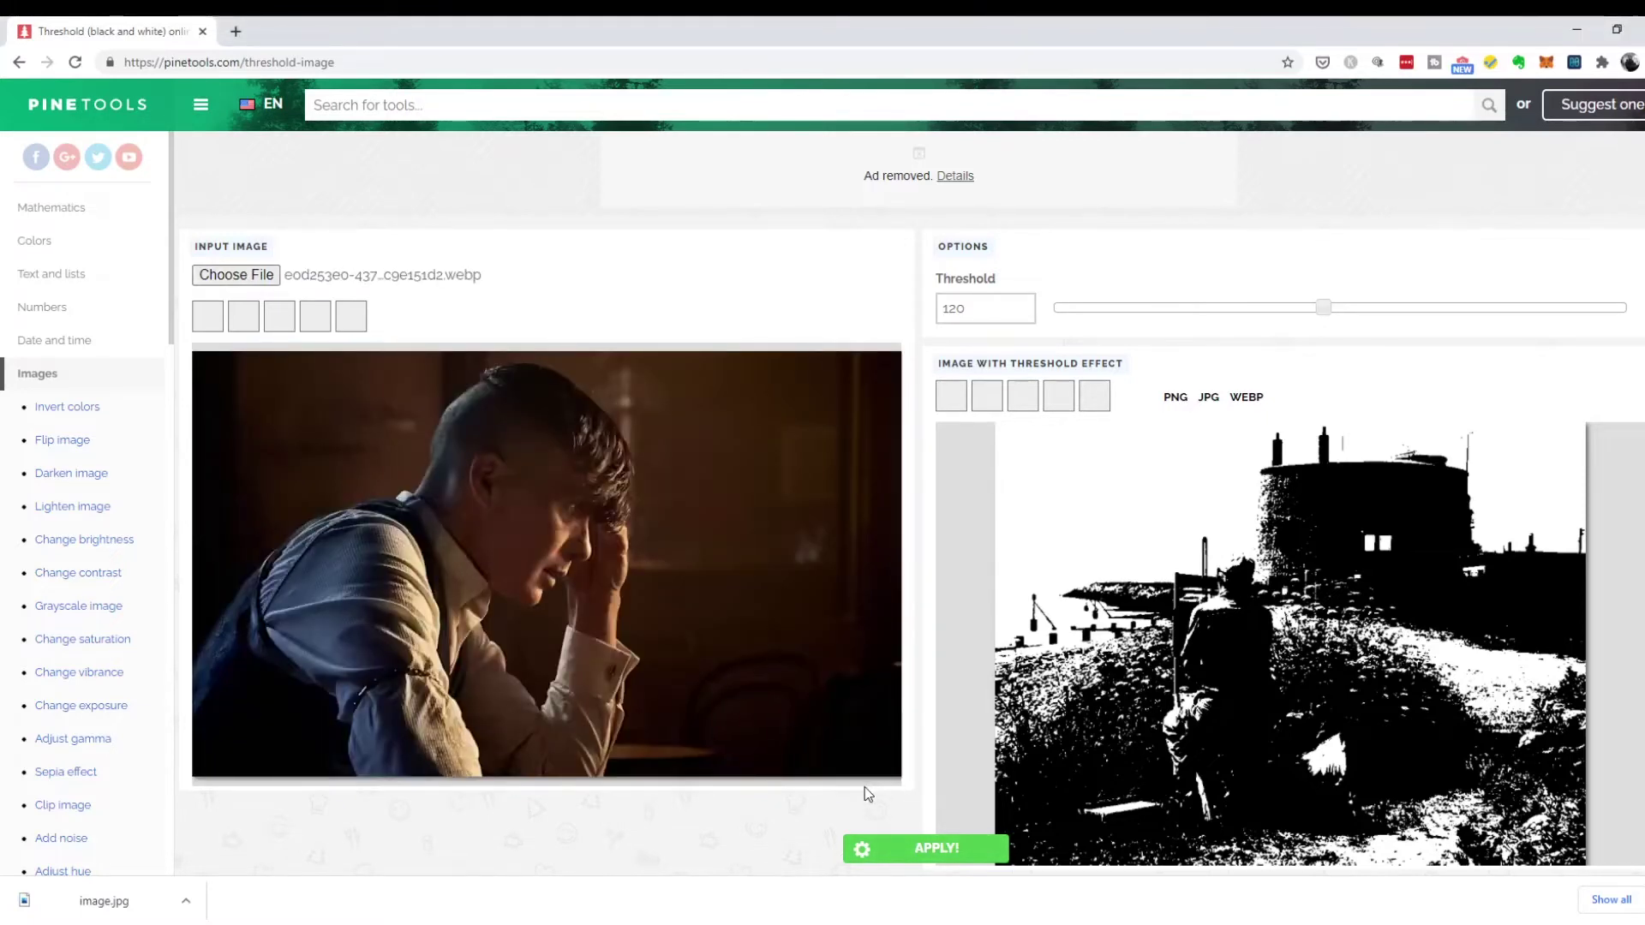
click(917, 849)
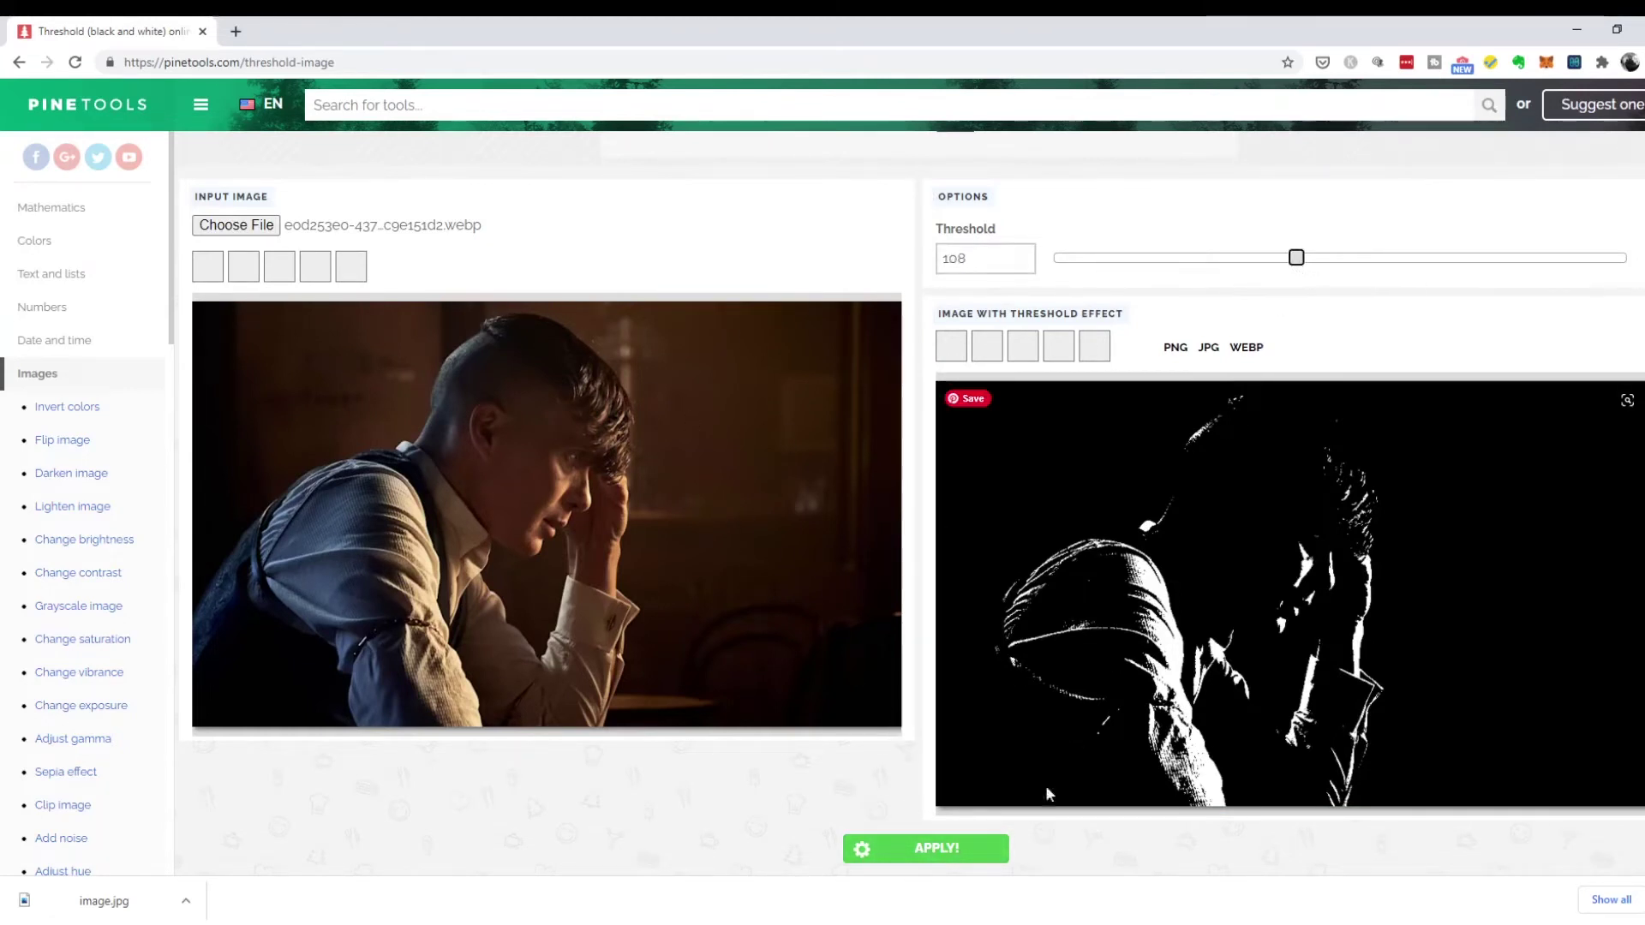
Try the effect on the webp portrait with thresholds of 108, 78, 81 and 27.
click(980, 857)
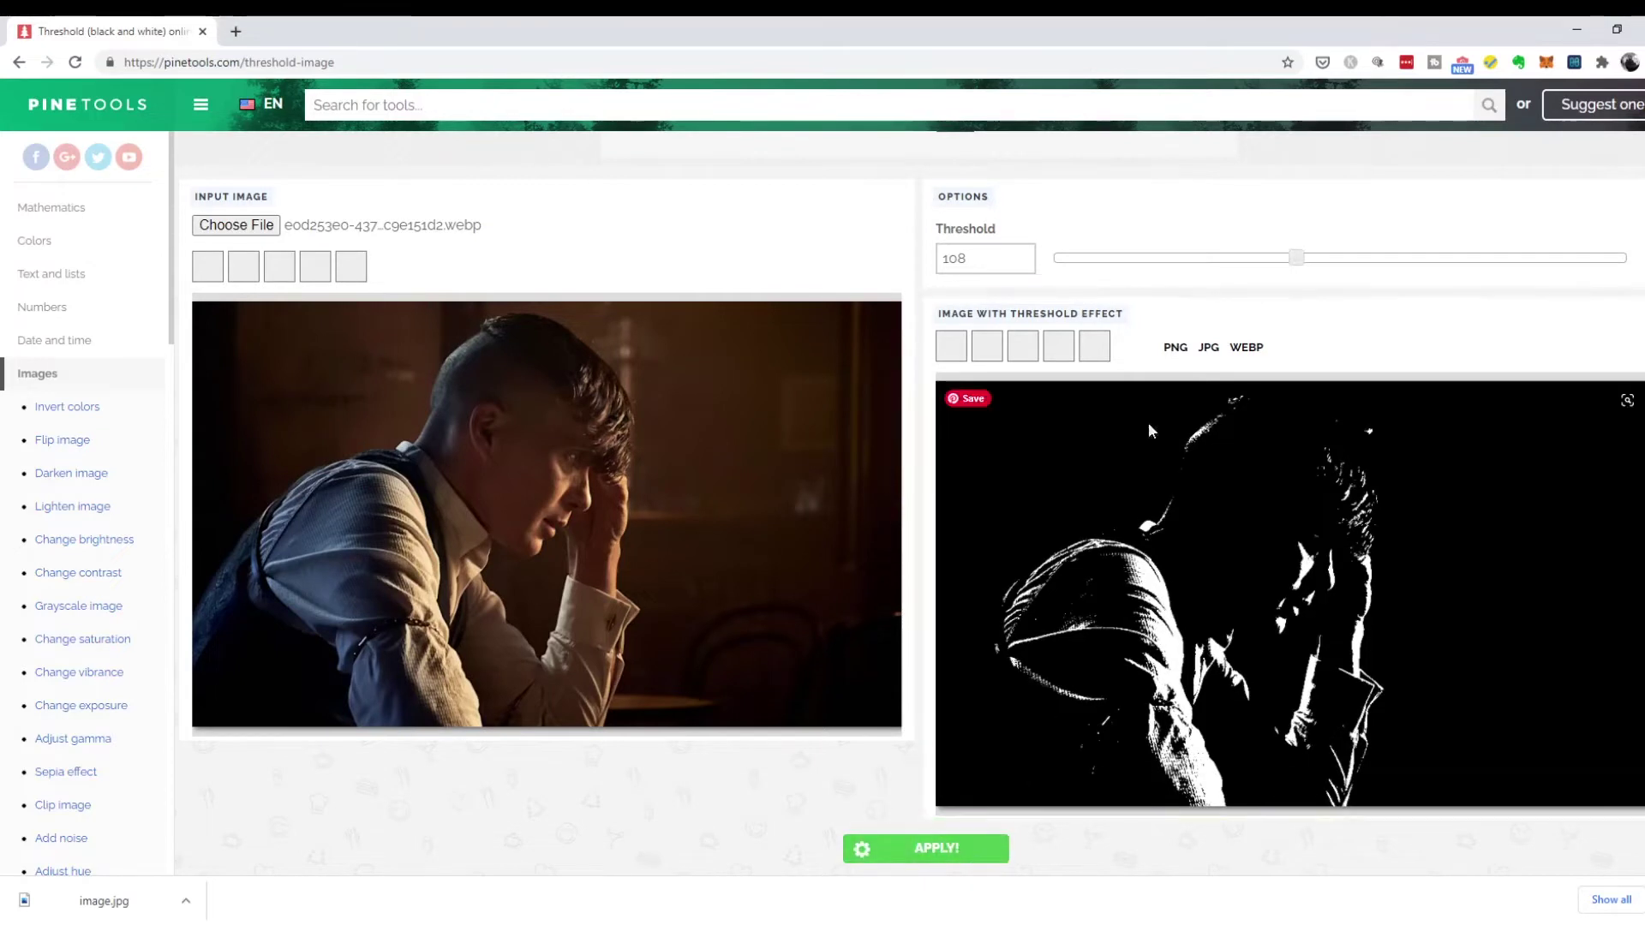
drag(1296, 258, 1230, 261)
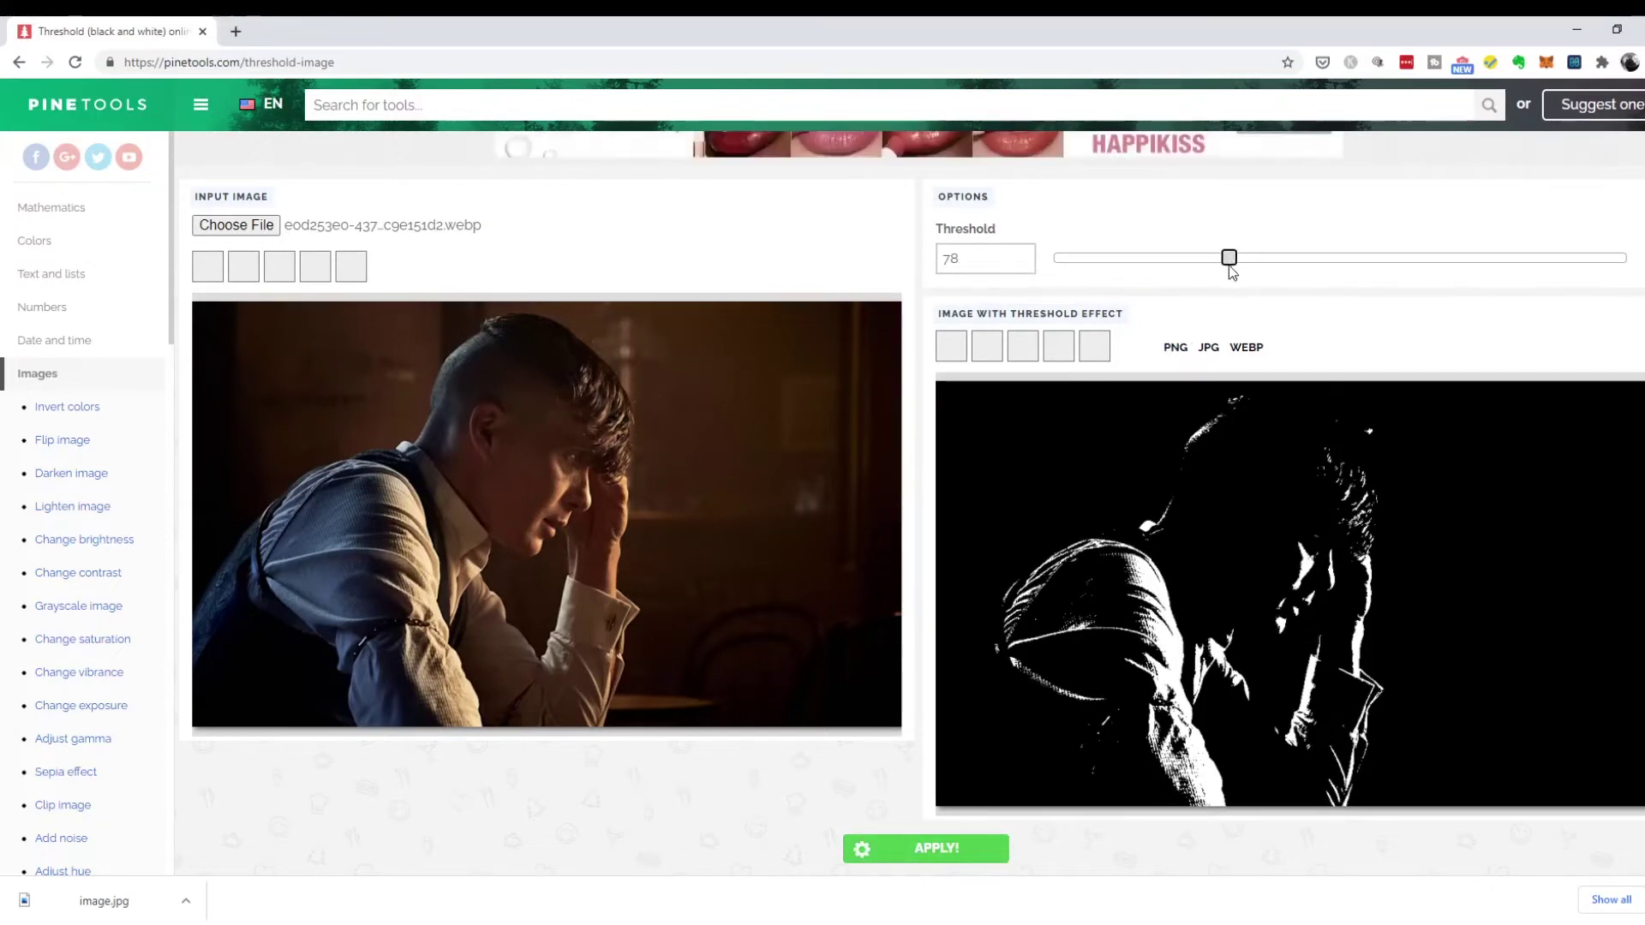
click(986, 861)
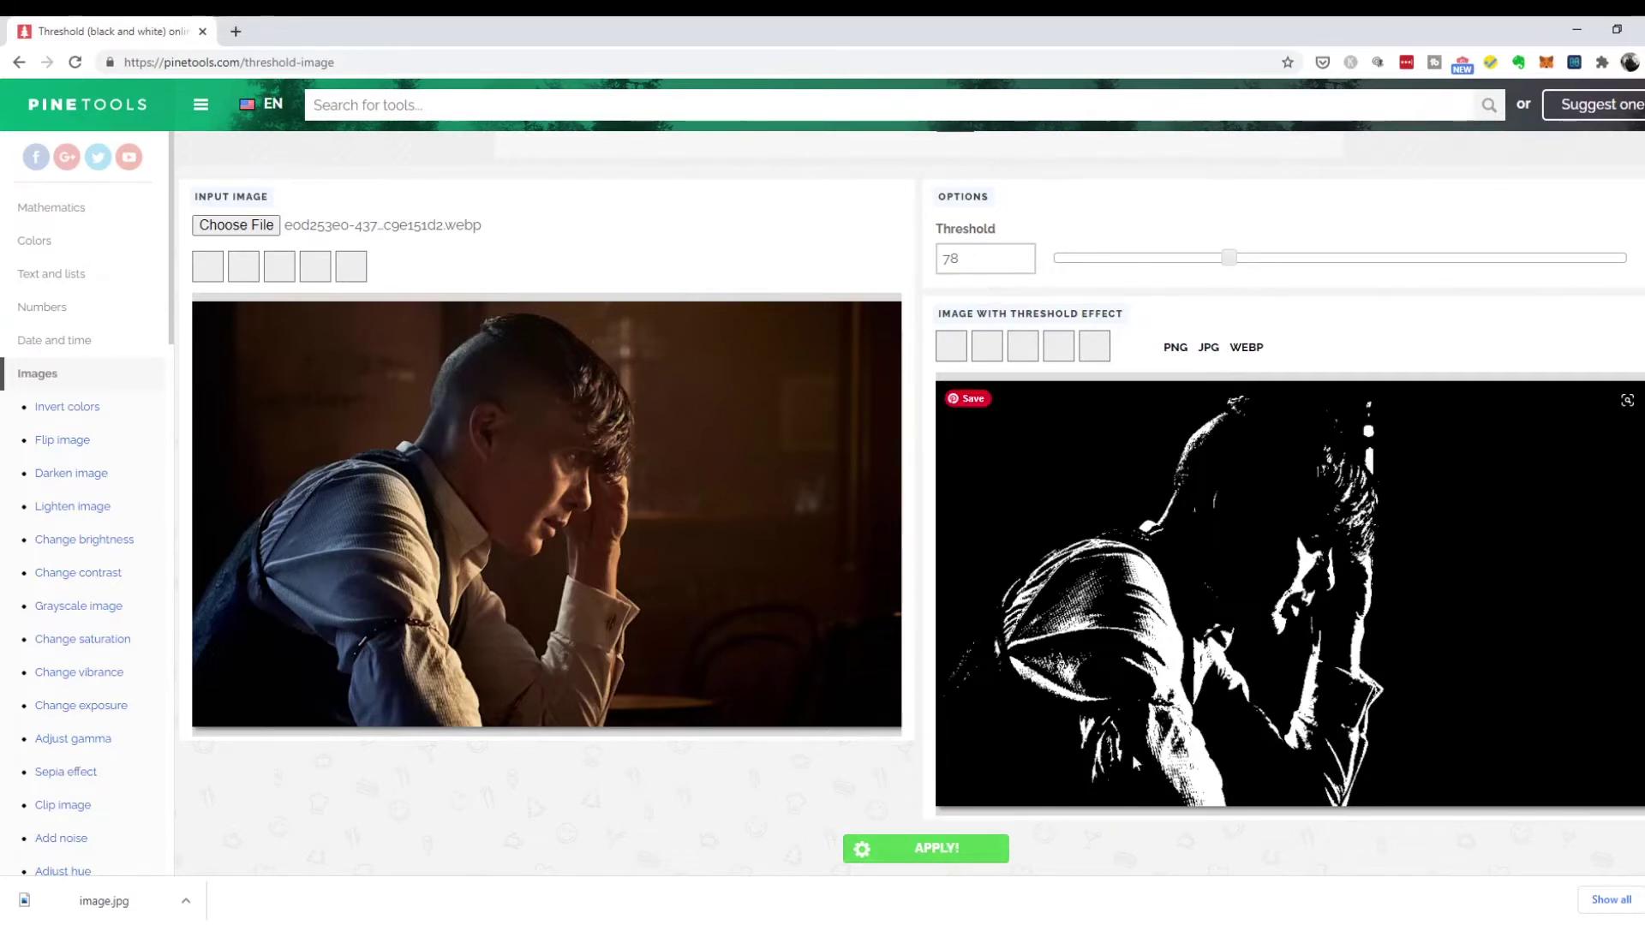
click(1236, 257)
click(981, 856)
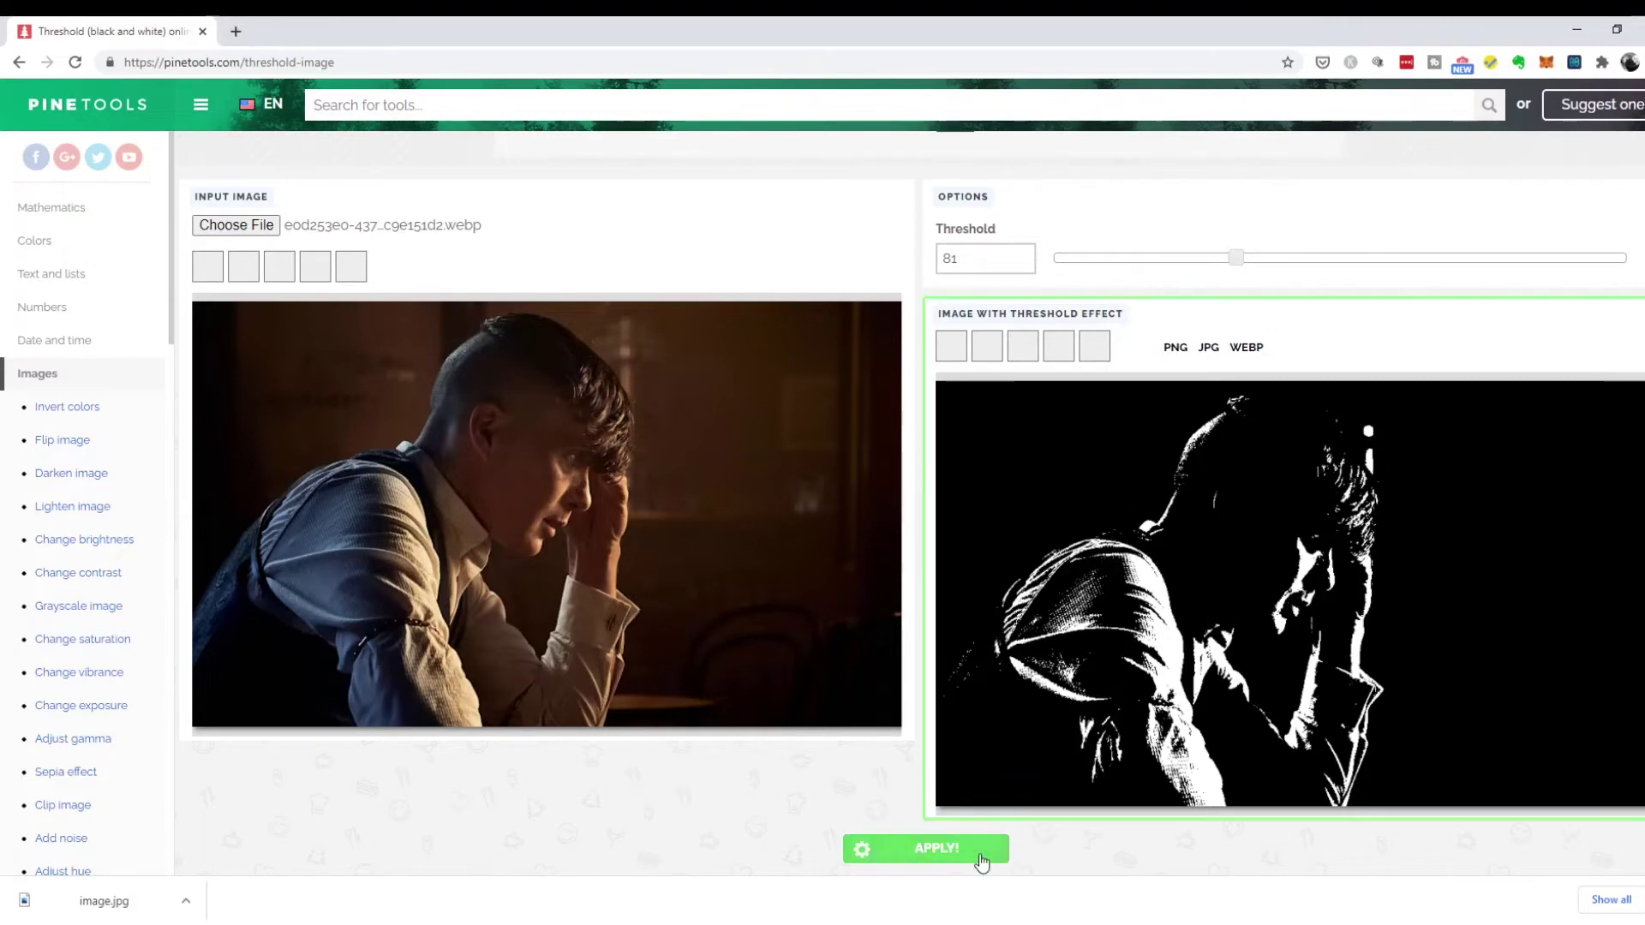
click(1115, 258)
click(919, 857)
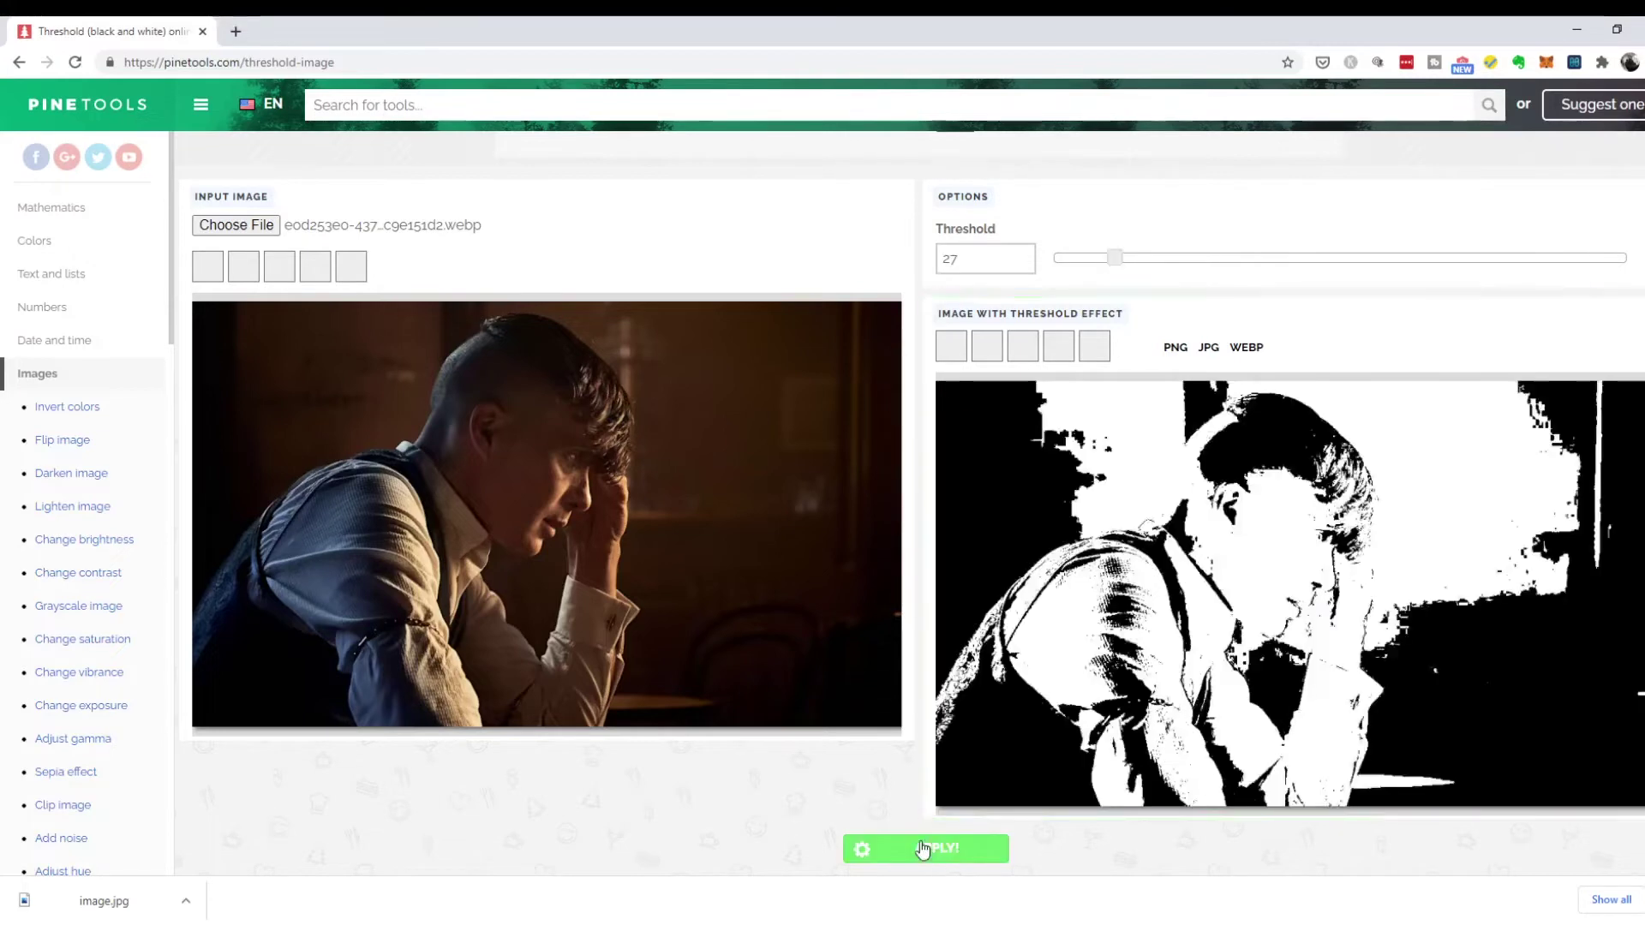
Refine the webp portrait's effect by applying a threshold of 50 and finally 60.
click(1167, 259)
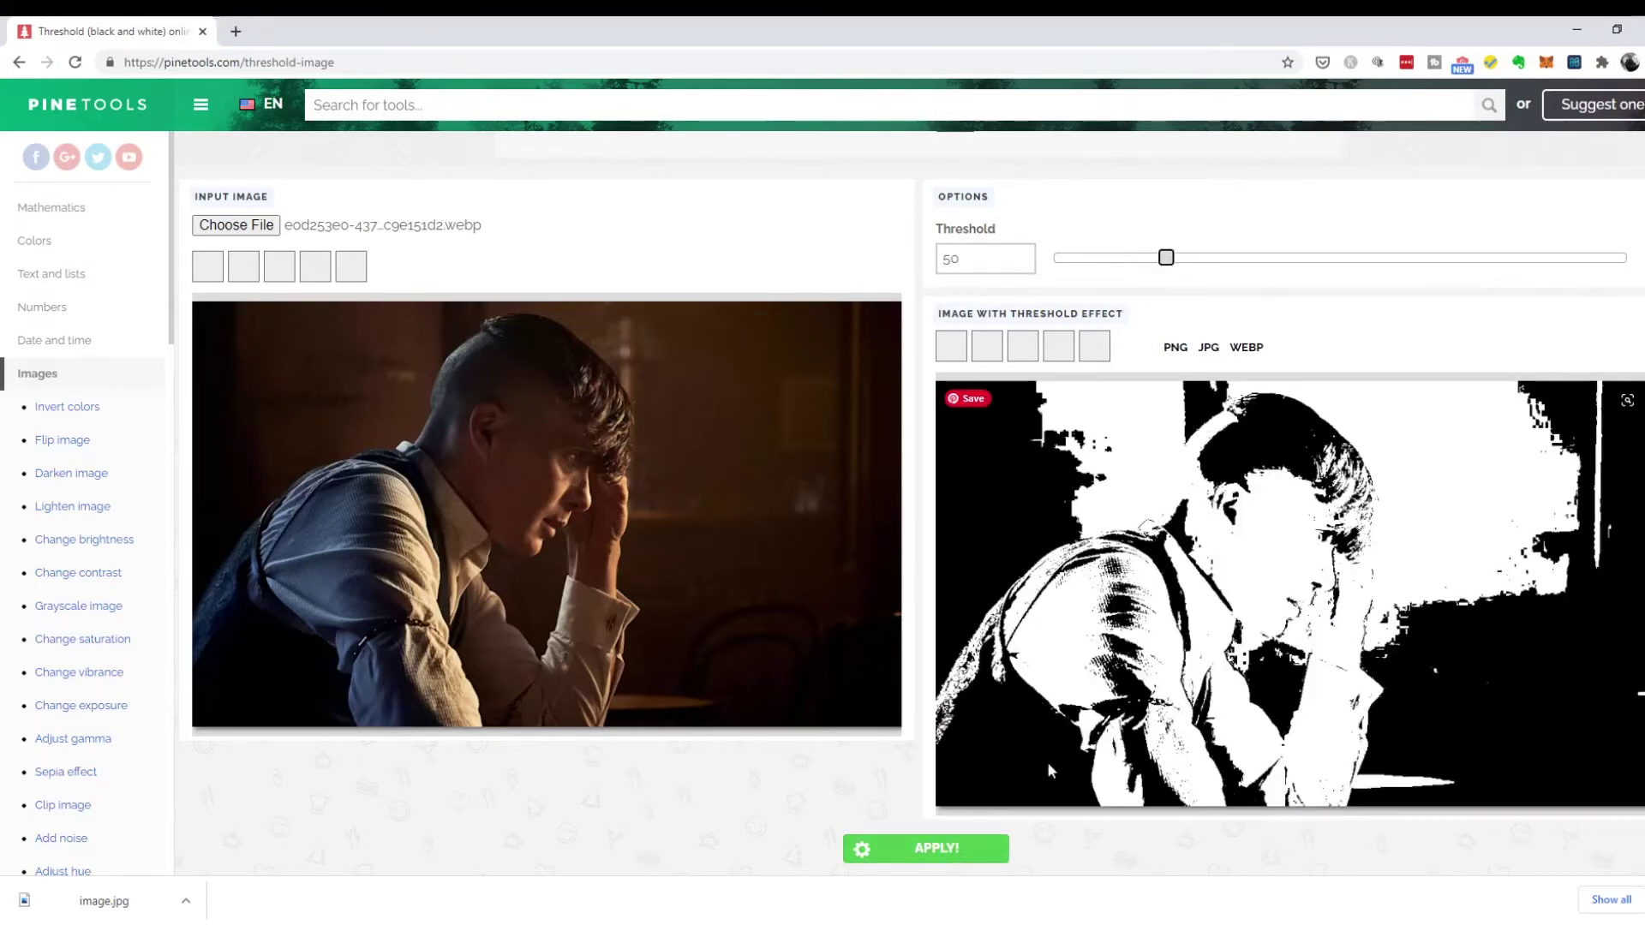
click(985, 861)
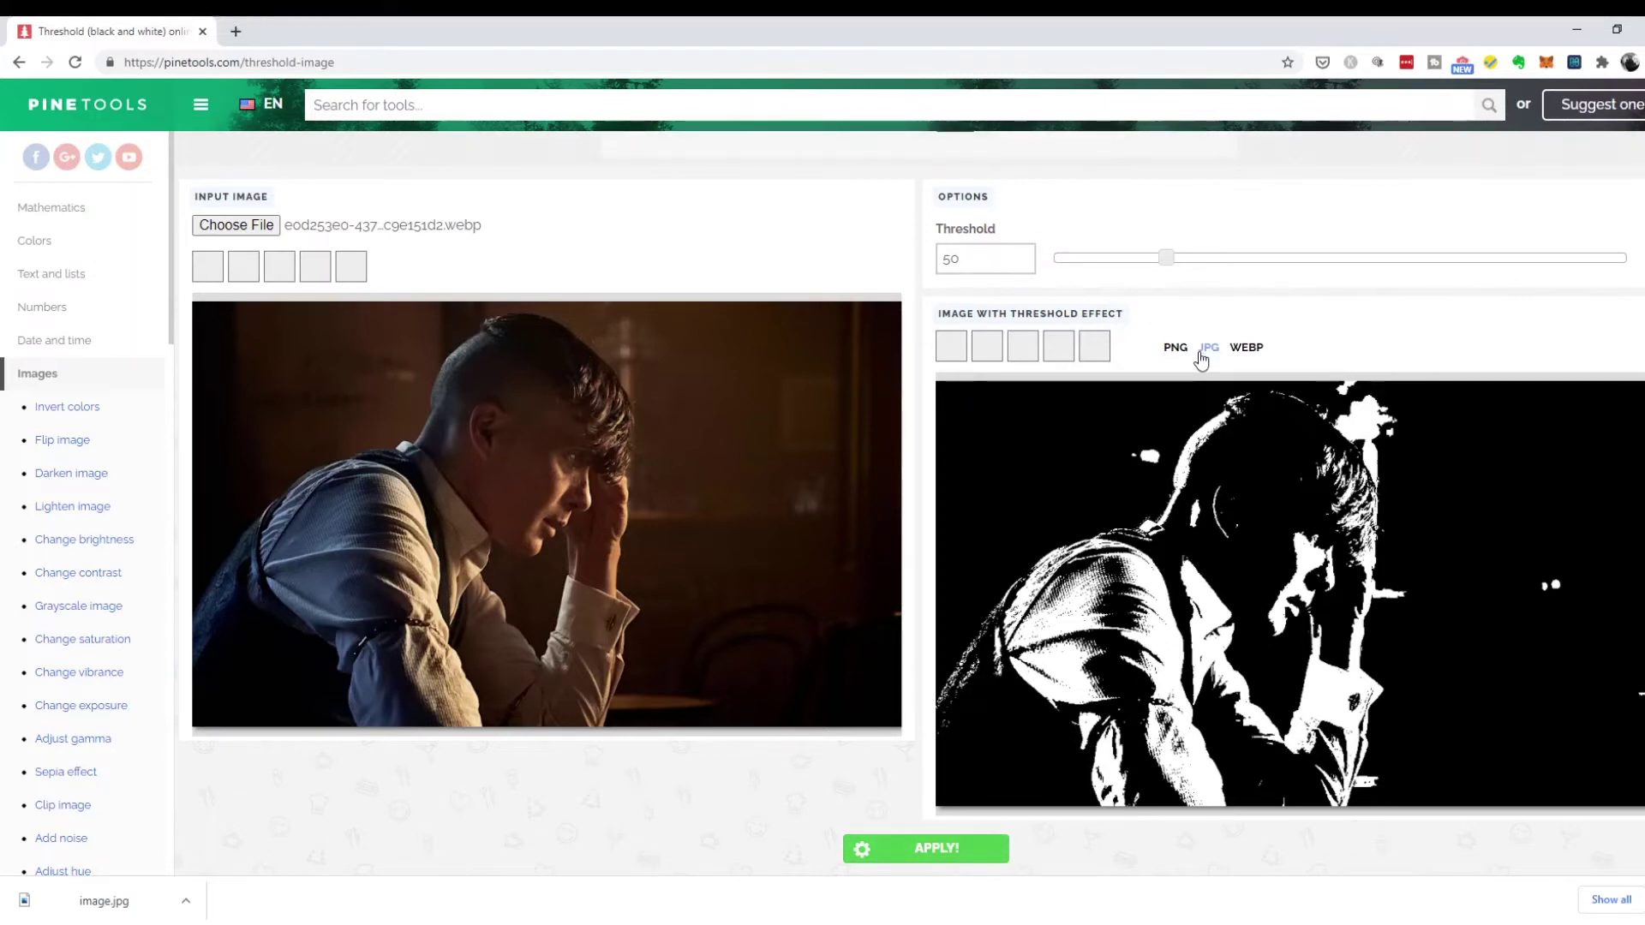
click(1194, 258)
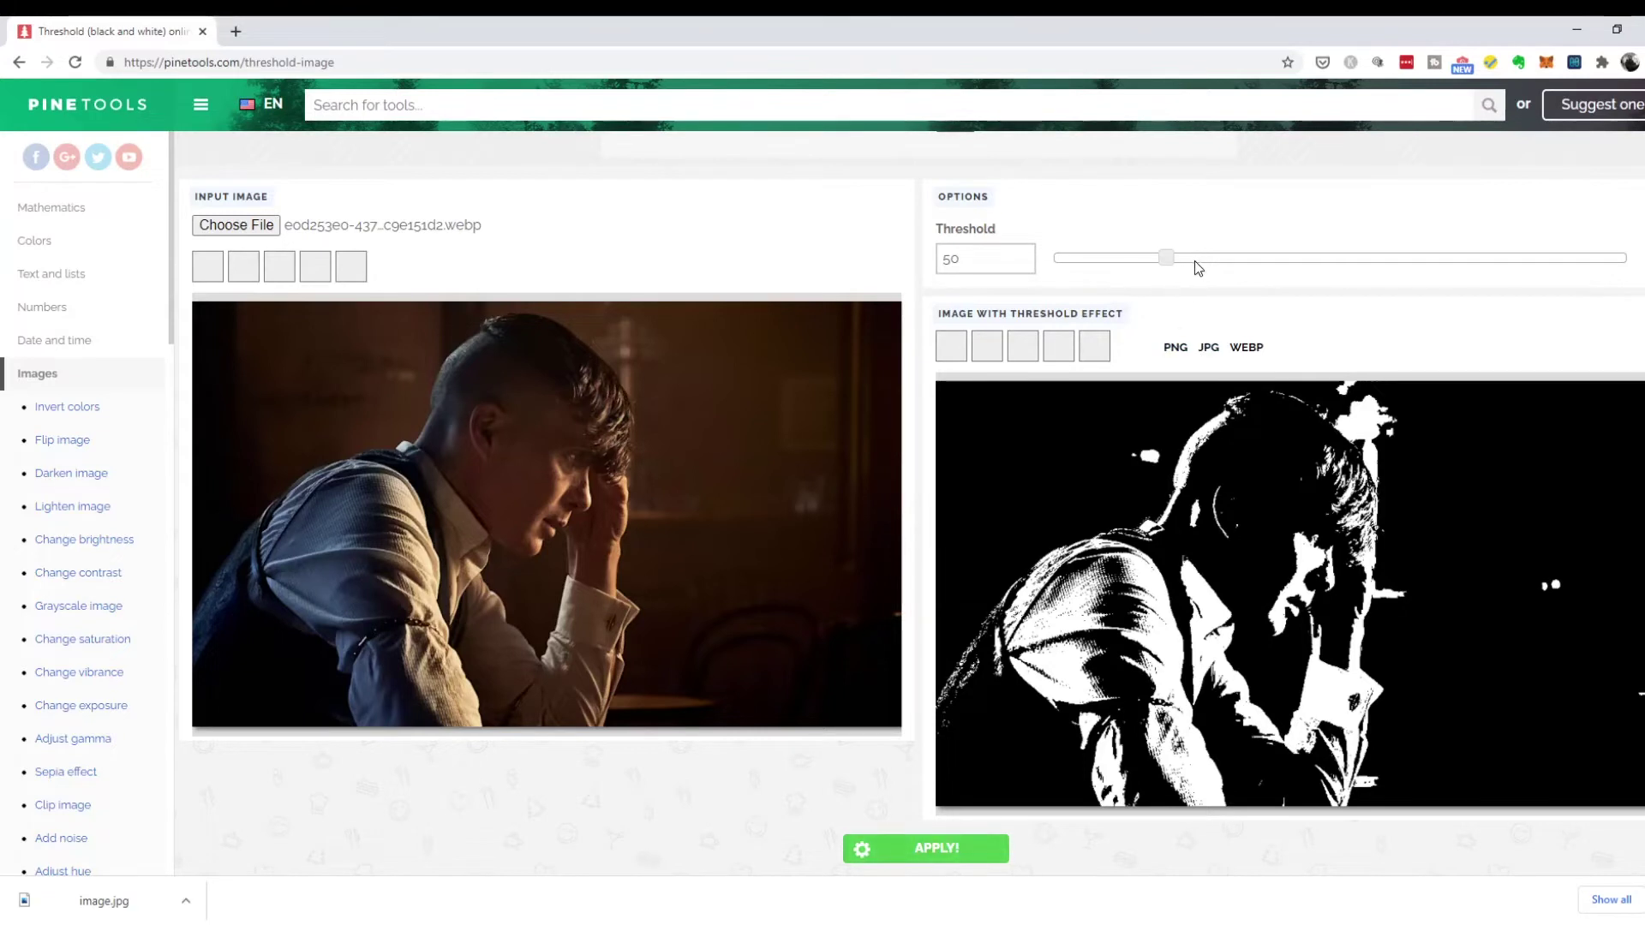
click(976, 859)
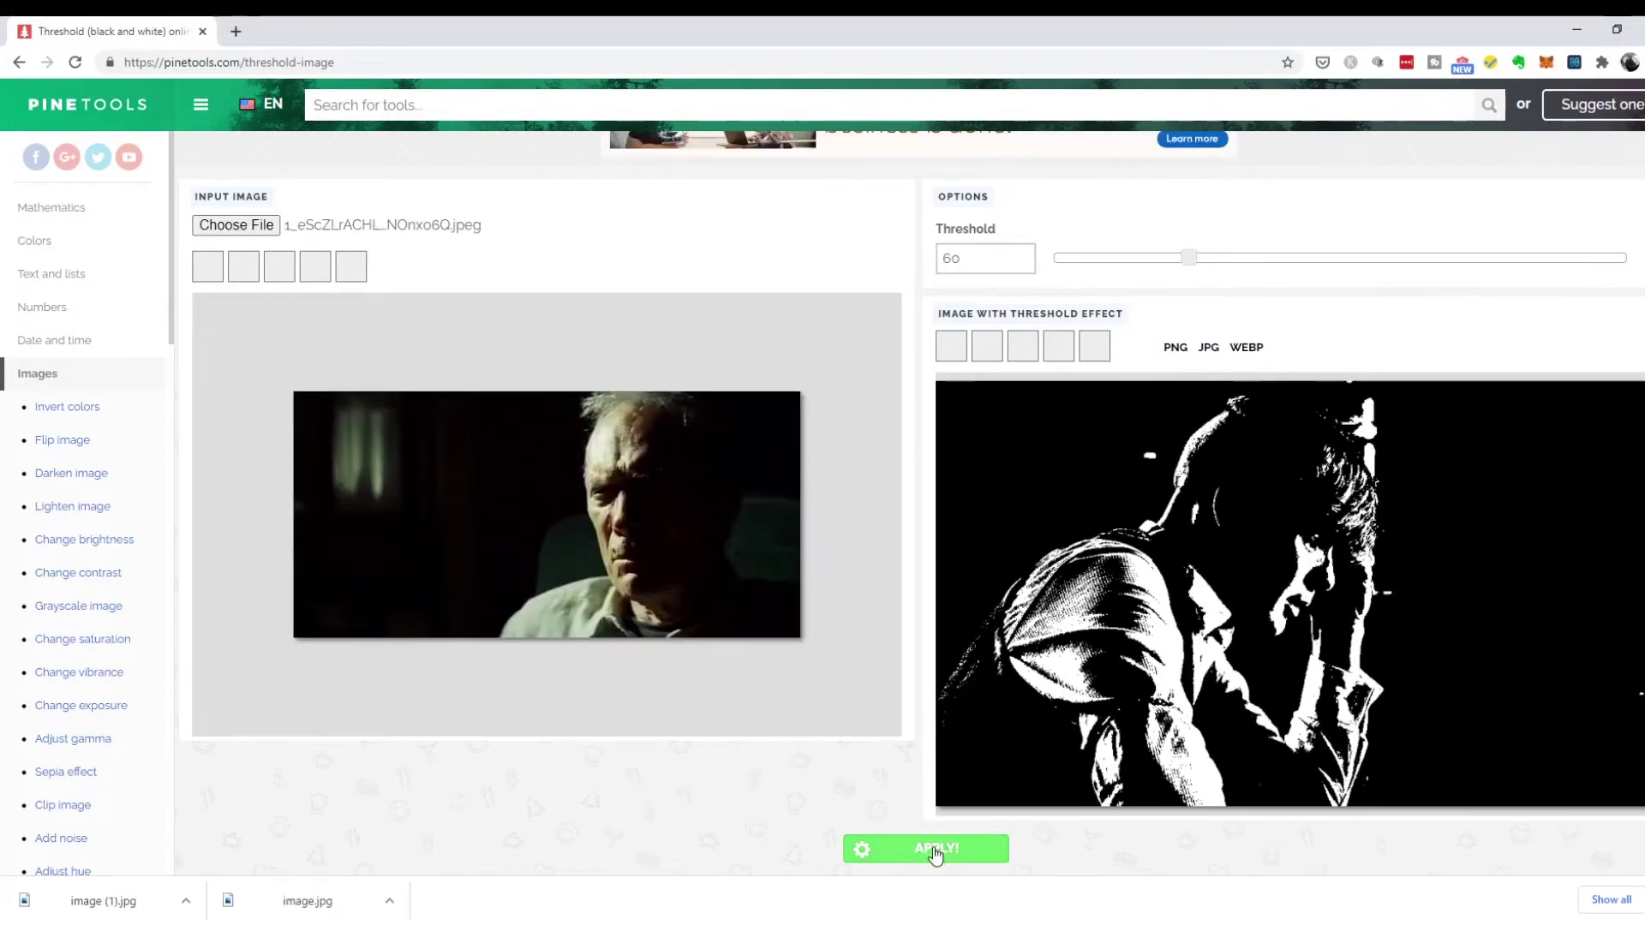
Try the effect on the jpeg image of the older man with thresholds of 60, 55, 86 and 96.
click(935, 850)
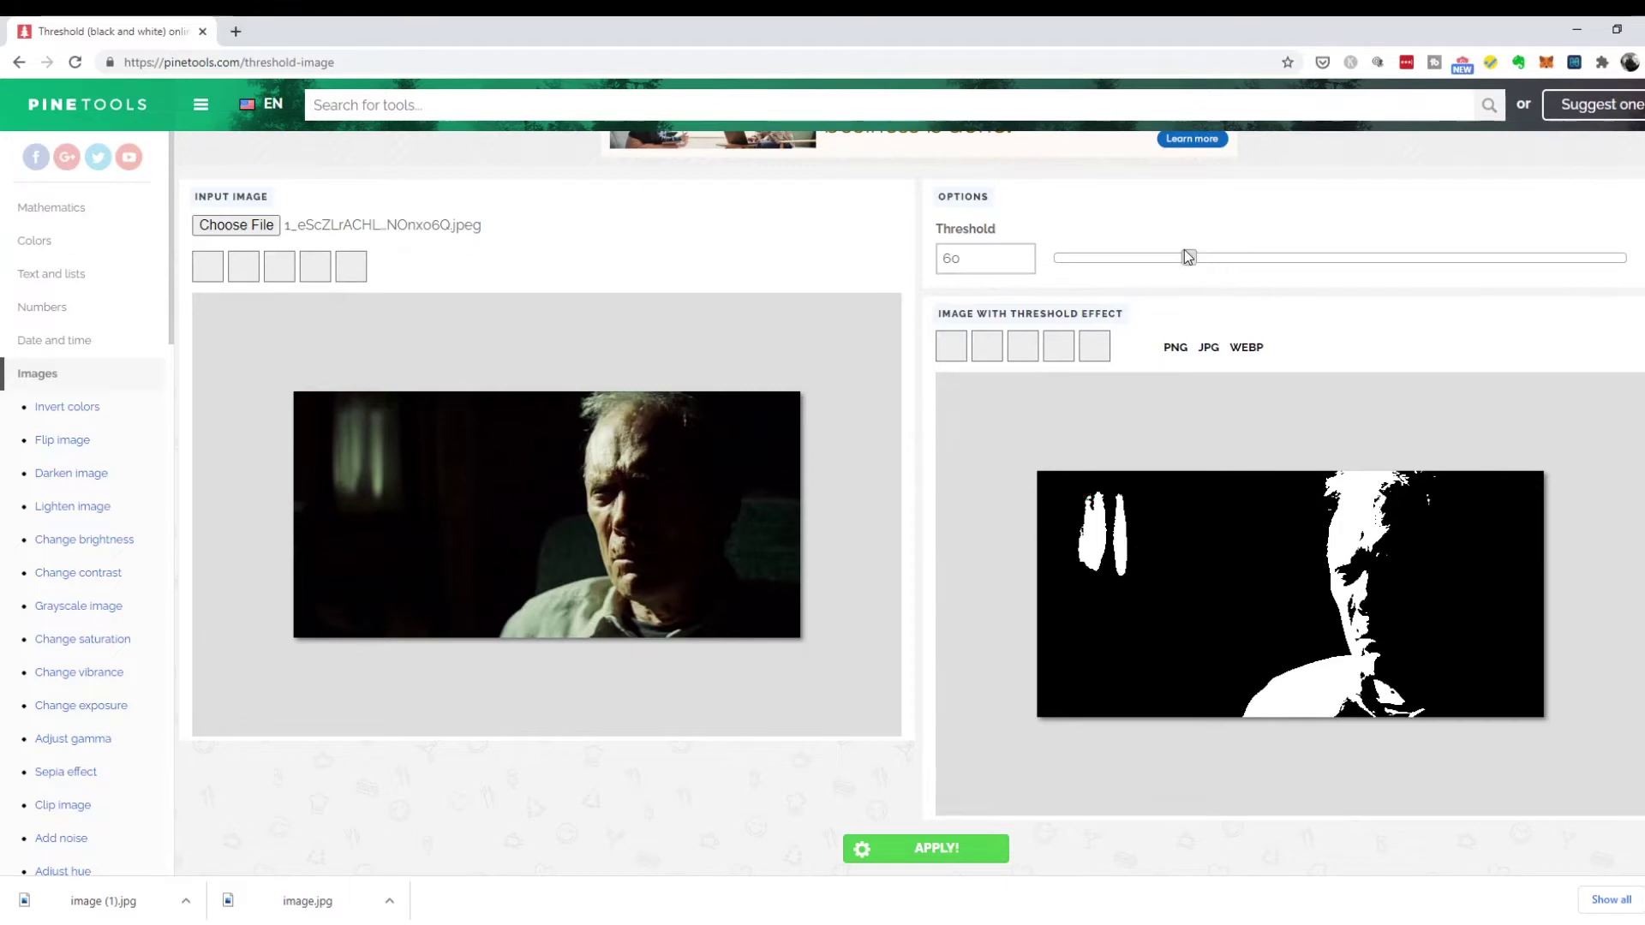
drag(1186, 258, 1177, 259)
click(988, 852)
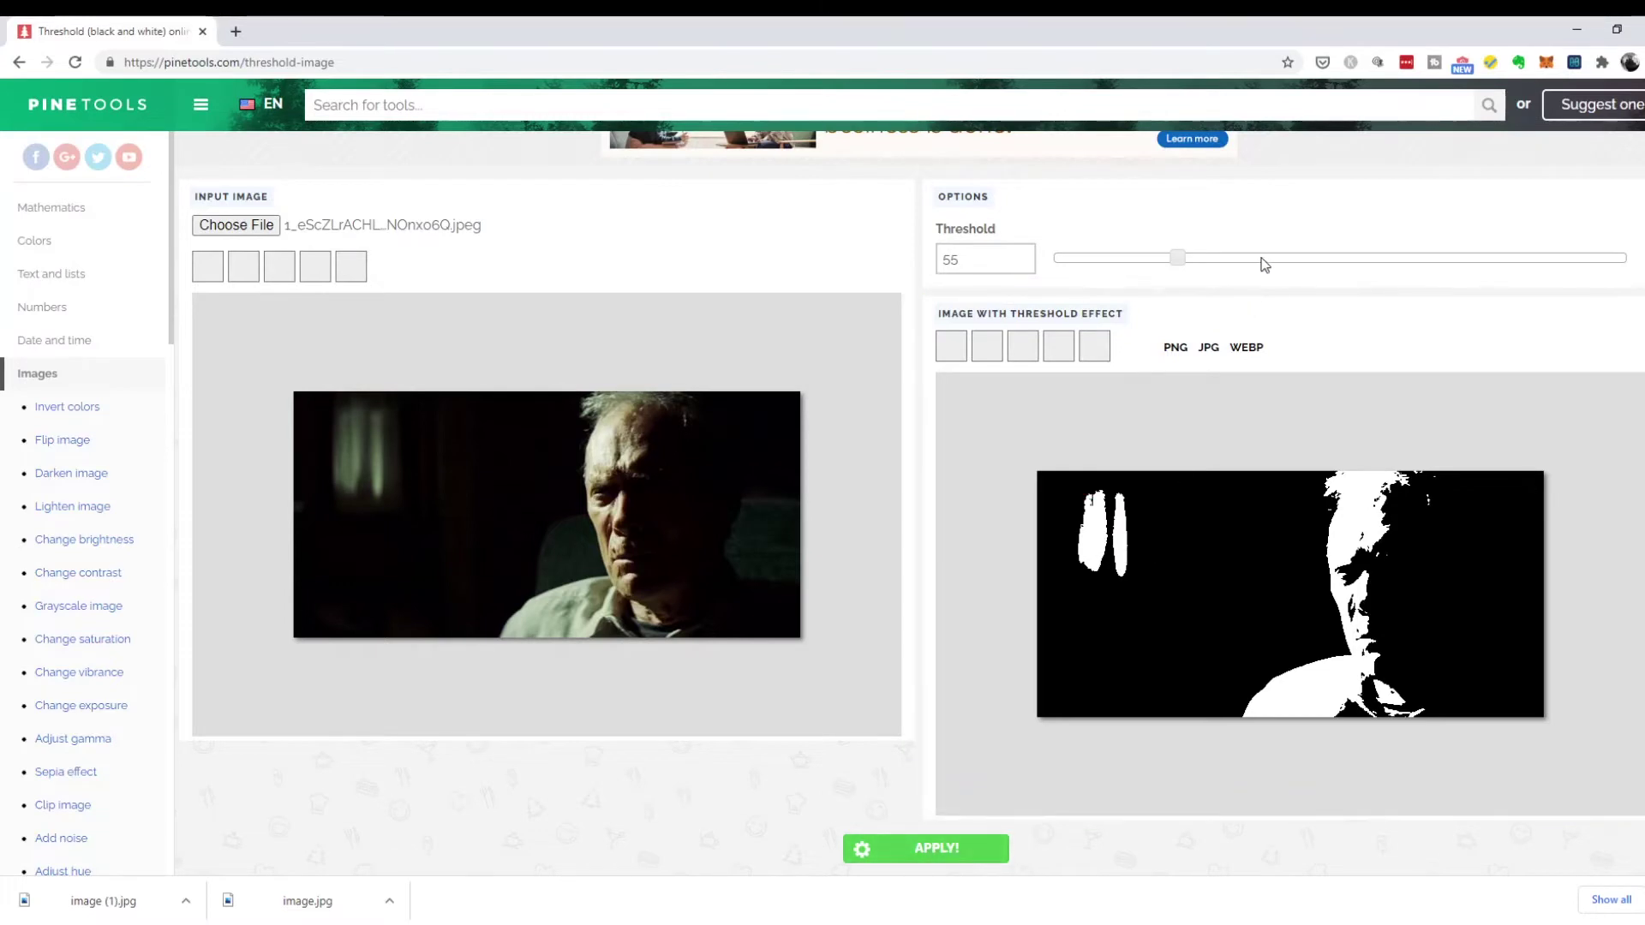
click(959, 848)
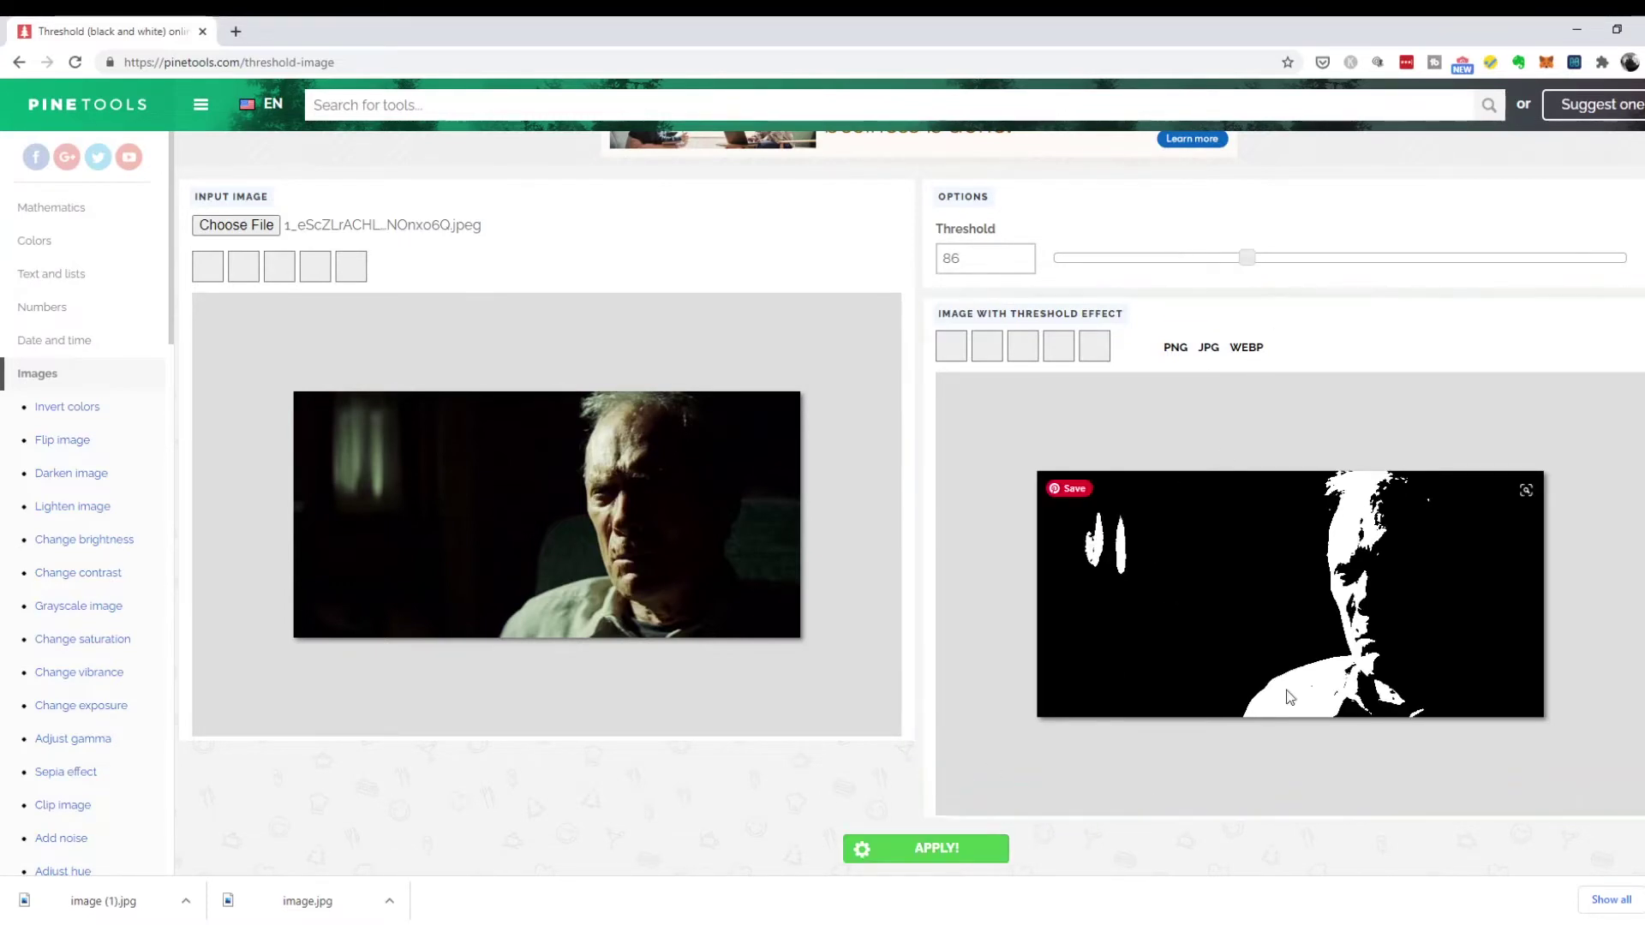
drag(1247, 257, 1269, 257)
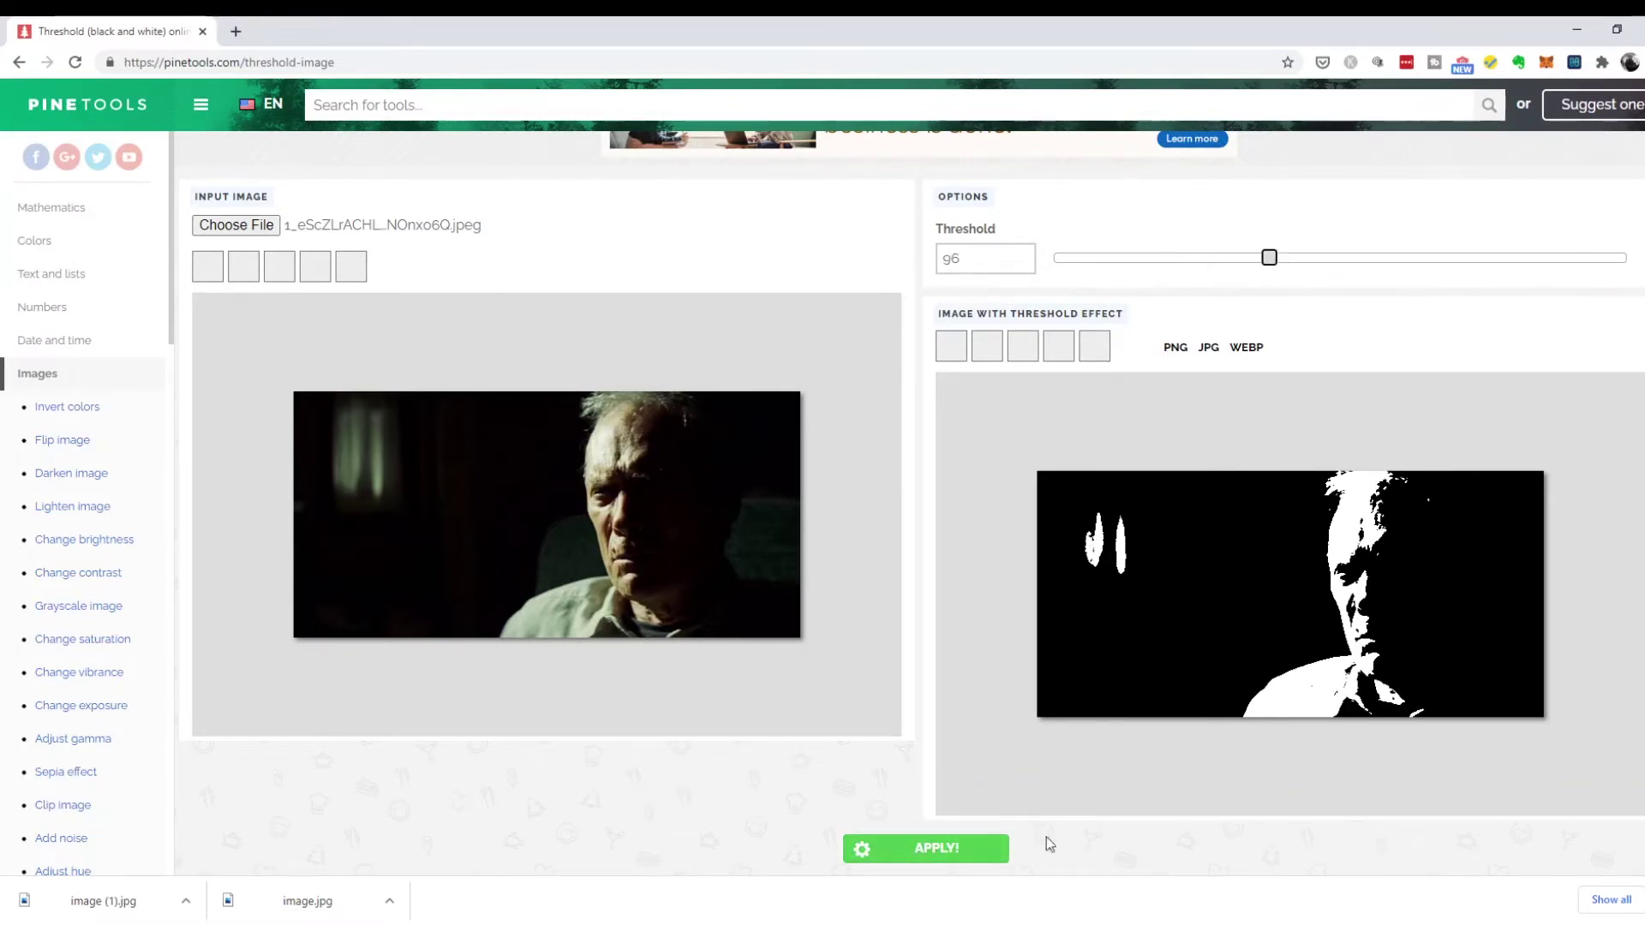
click(985, 848)
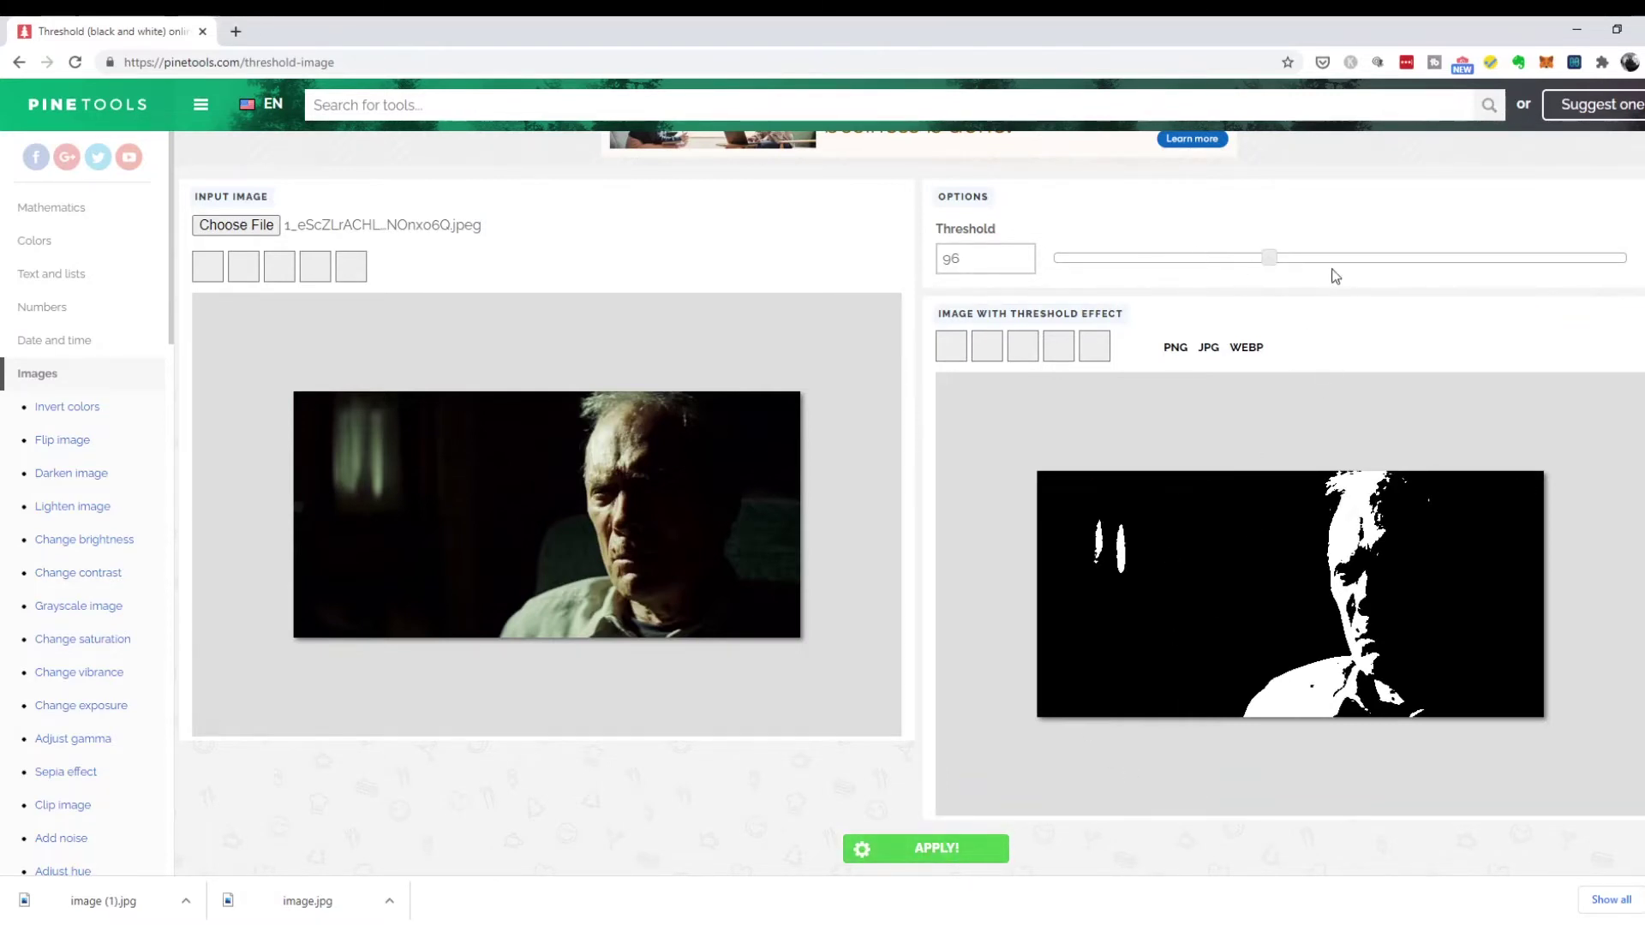
Compare the older man's portrait with thresholds of 114, 49 and 27 applied.
click(1310, 258)
click(956, 853)
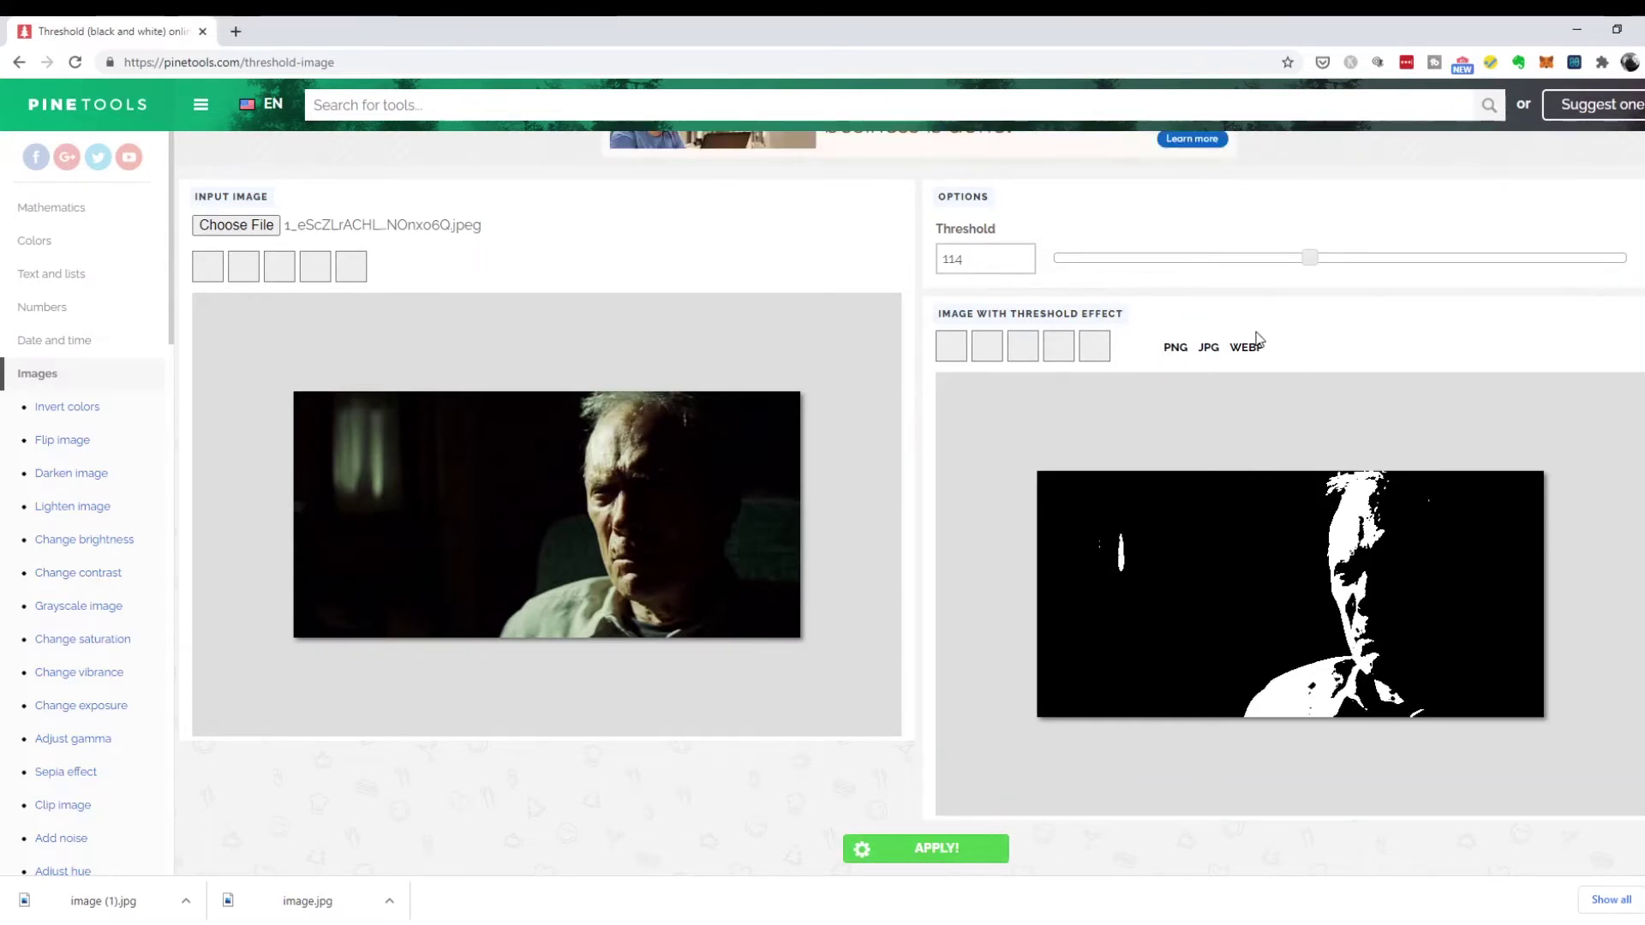
click(1163, 257)
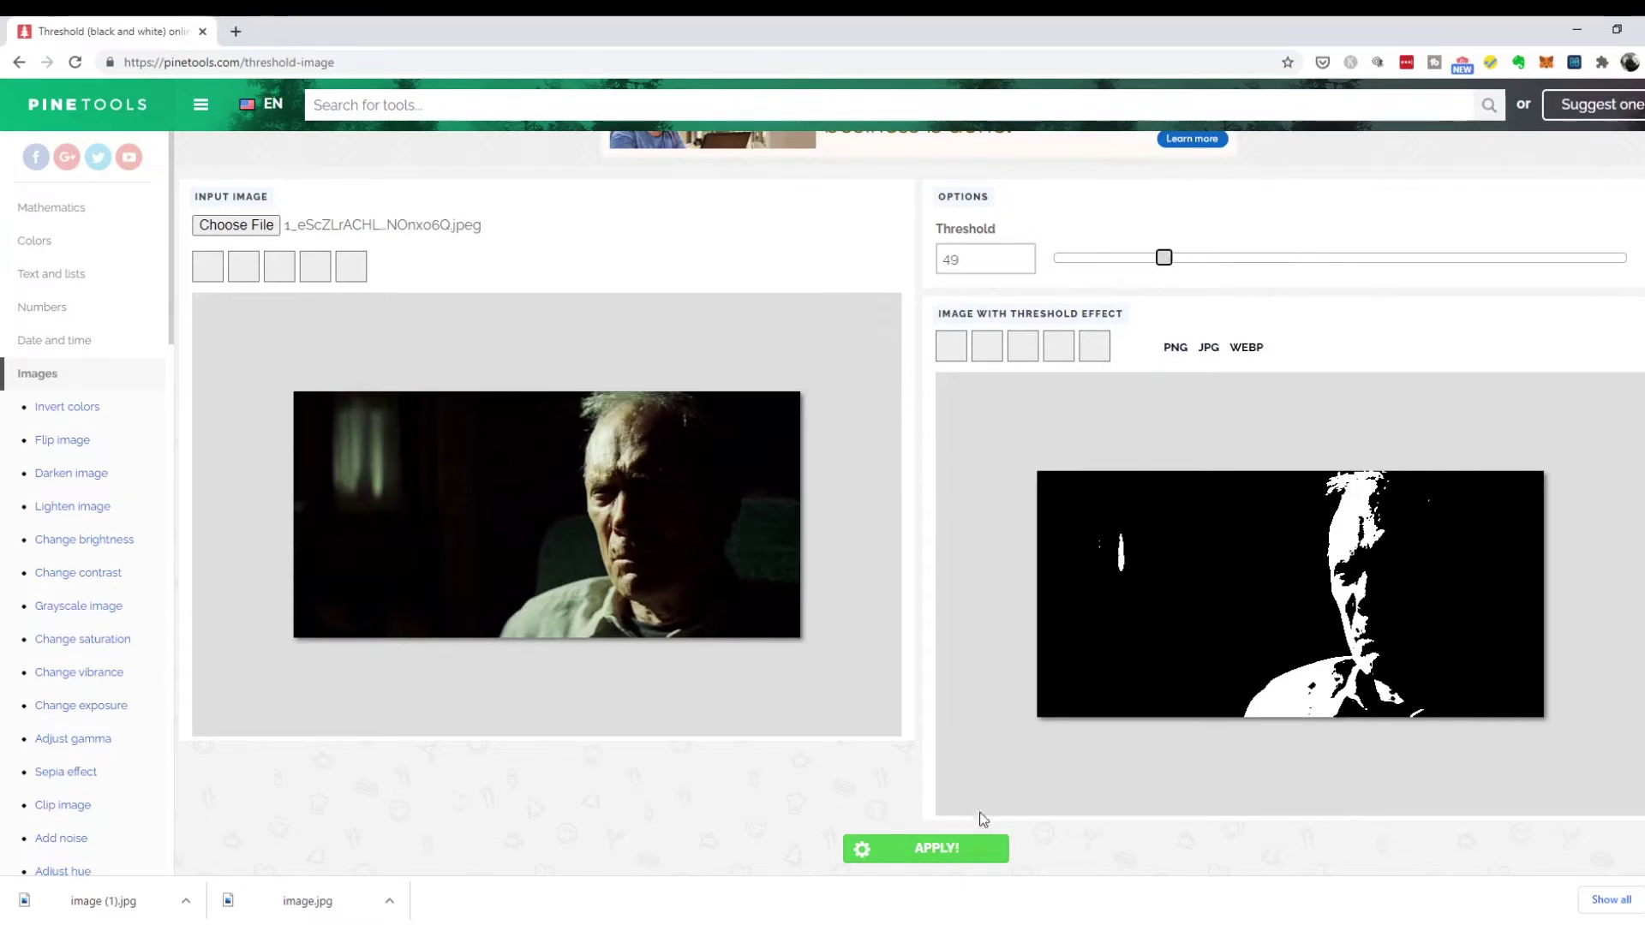
click(969, 857)
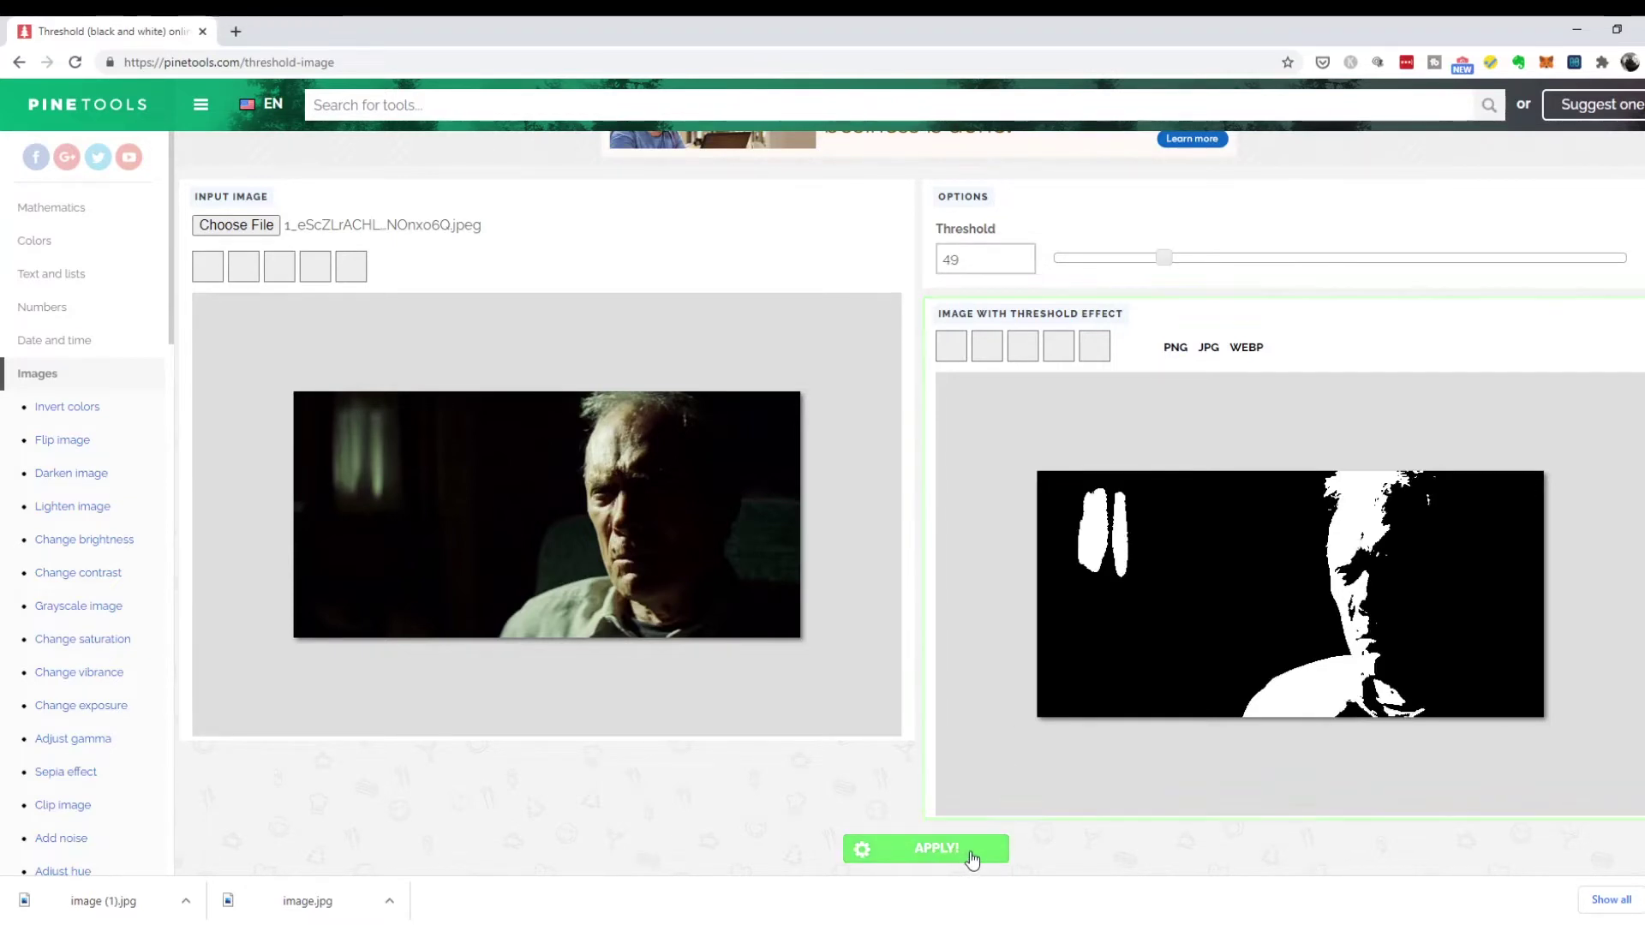
click(1116, 259)
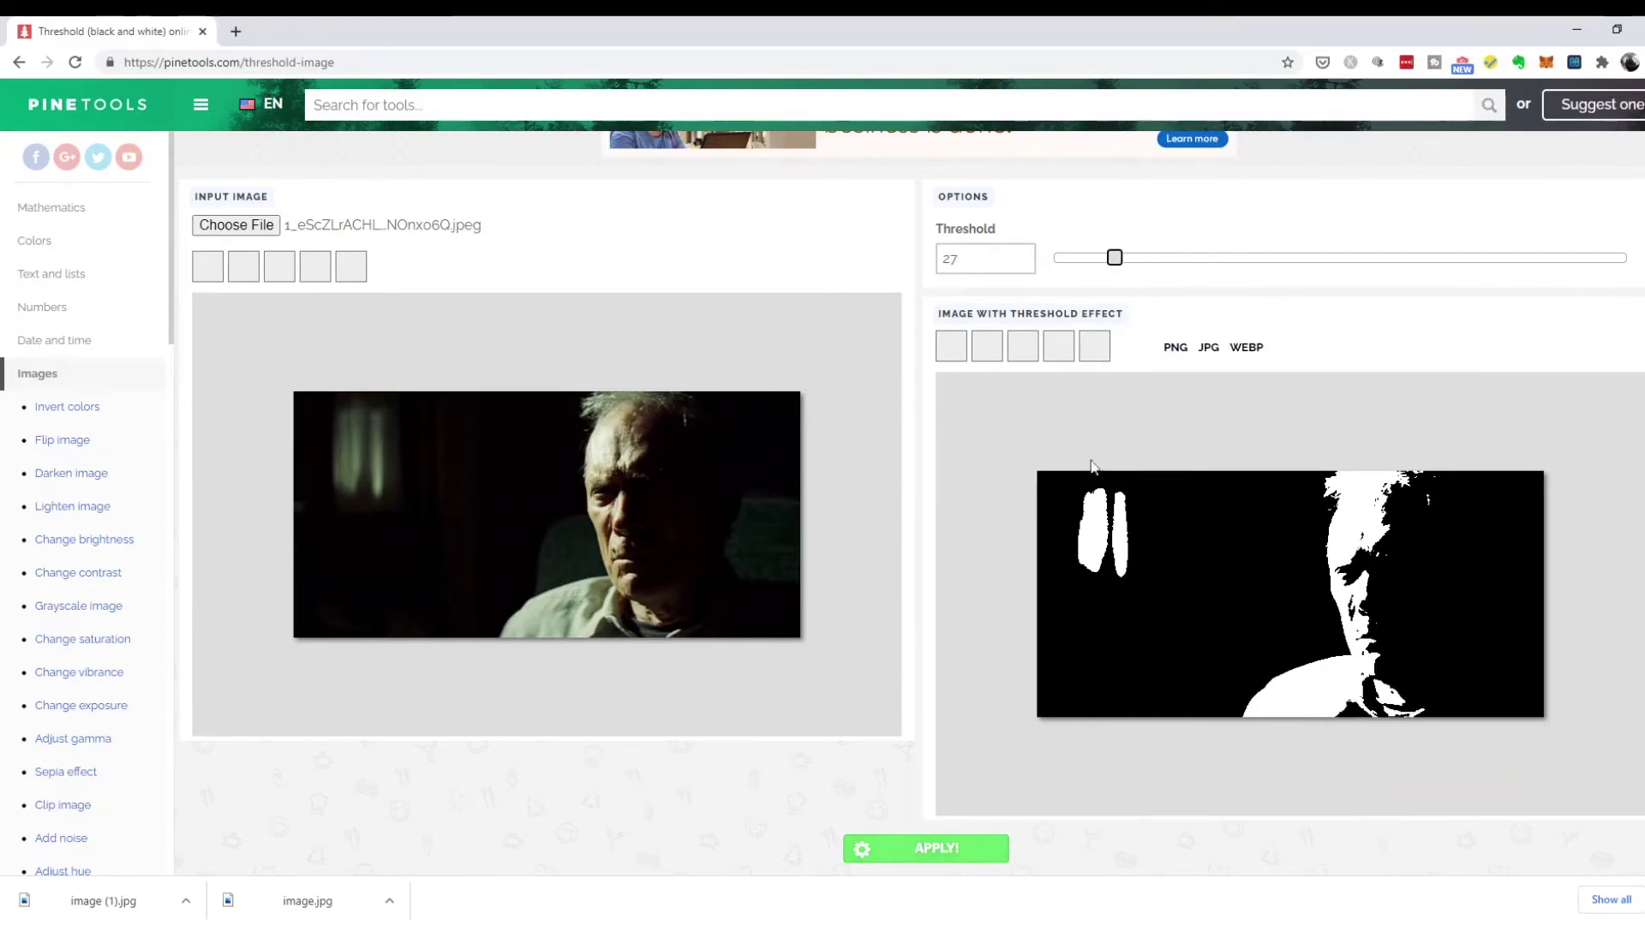
click(941, 863)
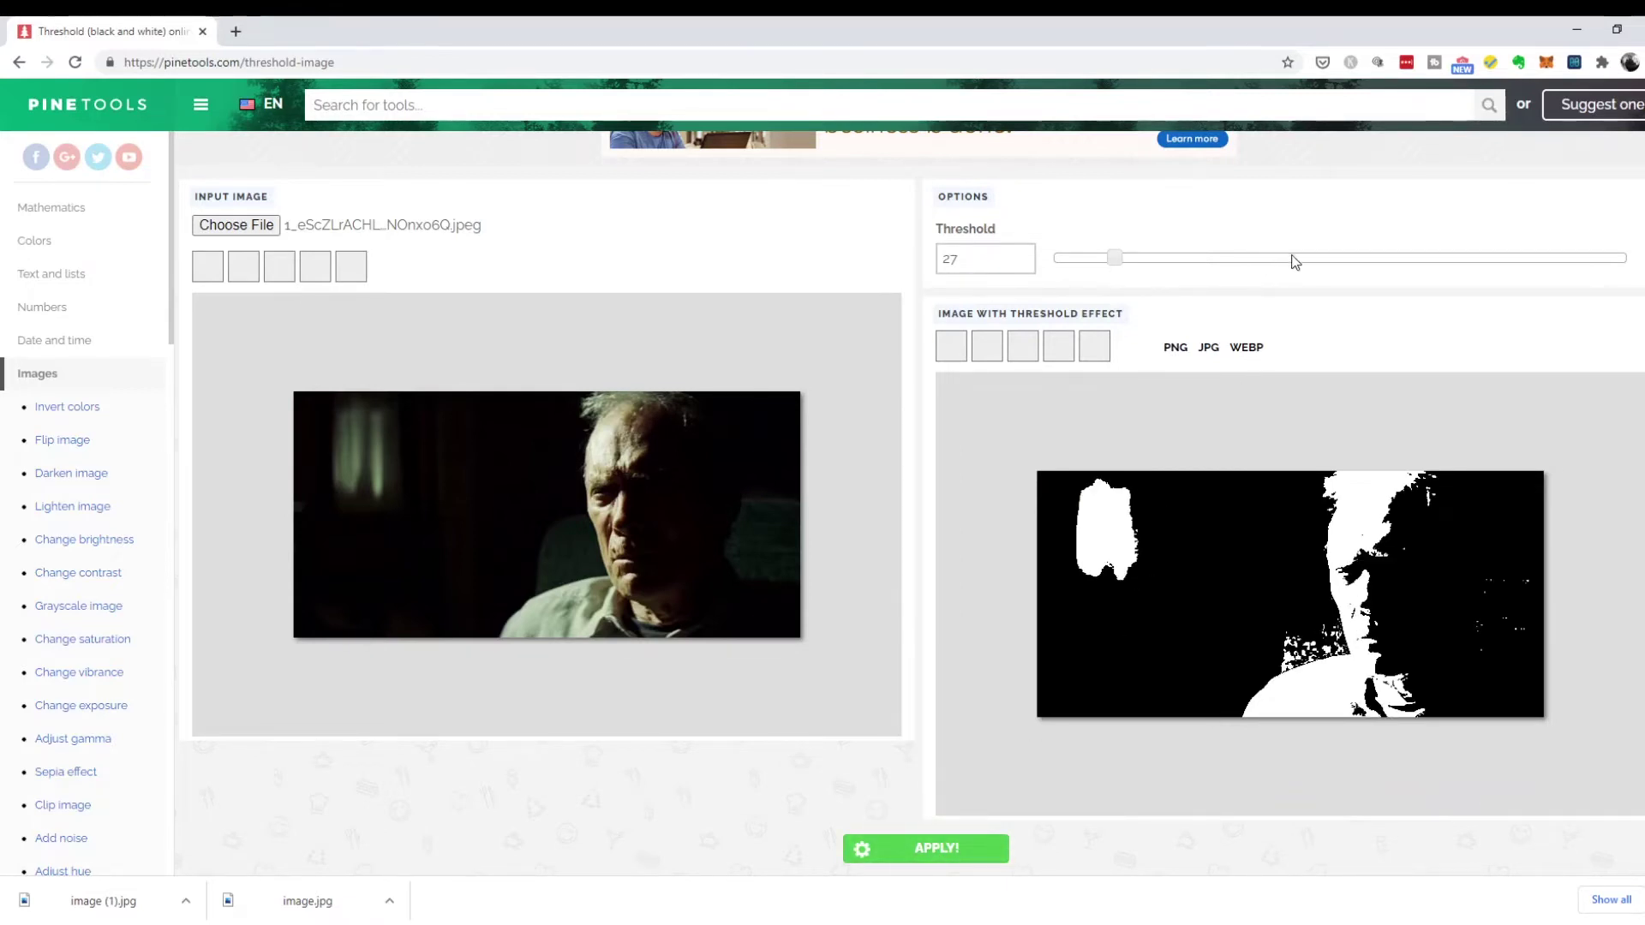
Apply a threshold of 106 to the older man's portrait and download the result as JPG.
click(1293, 258)
click(934, 850)
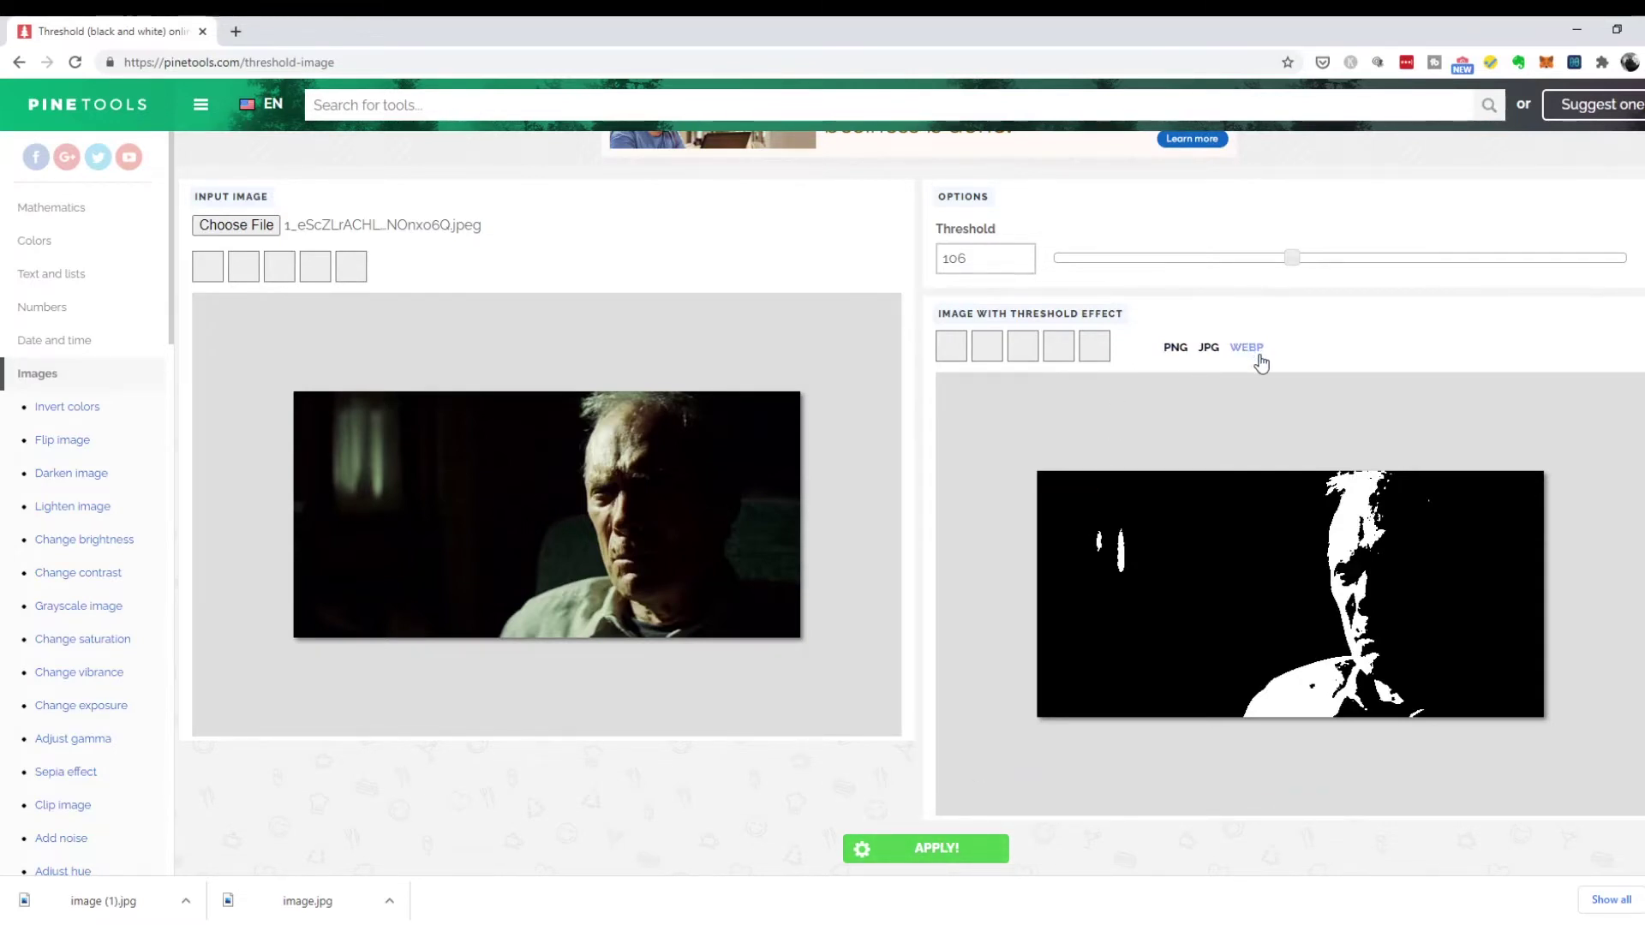
click(1209, 347)
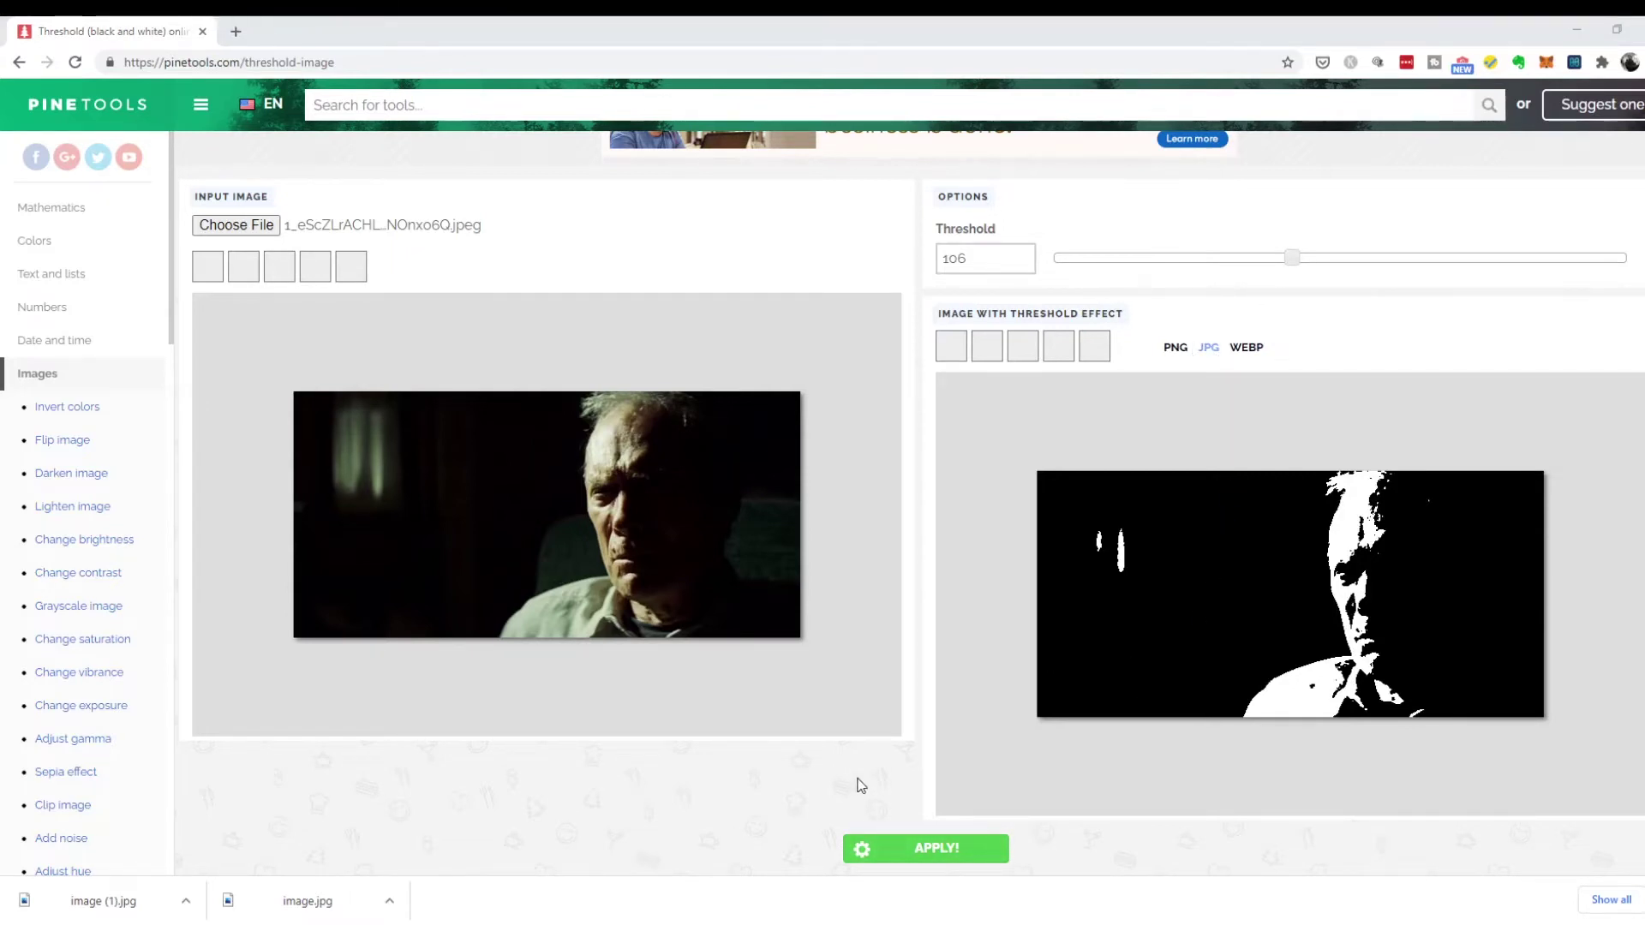
key(Return)
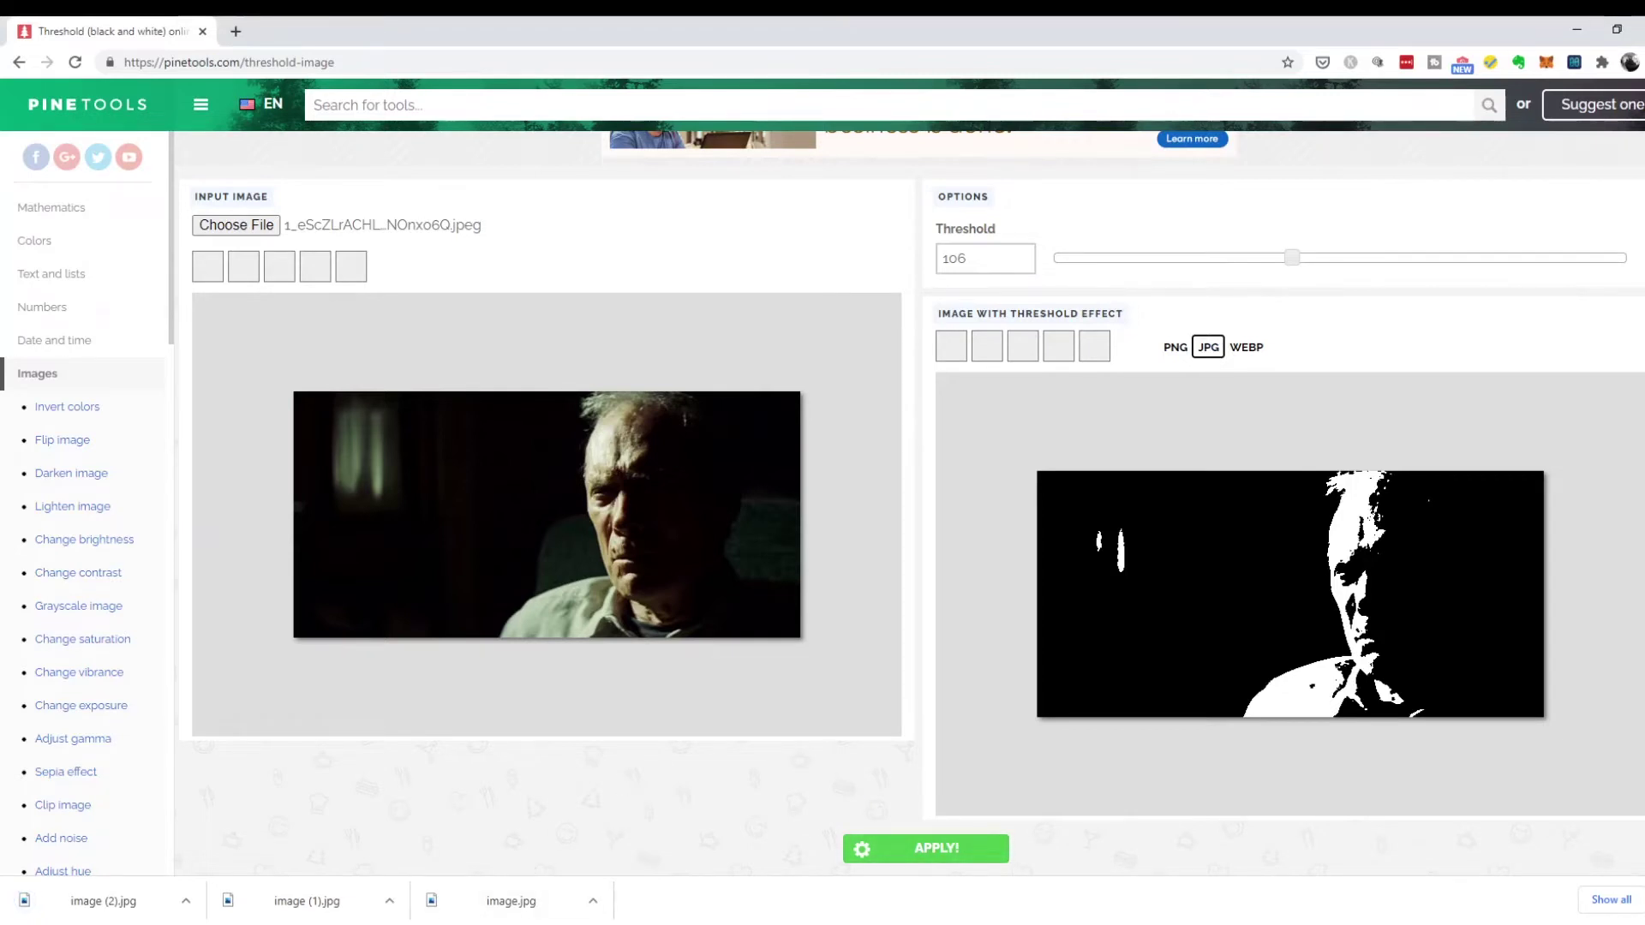
key(alt+Tab)
key(alt+Tab)
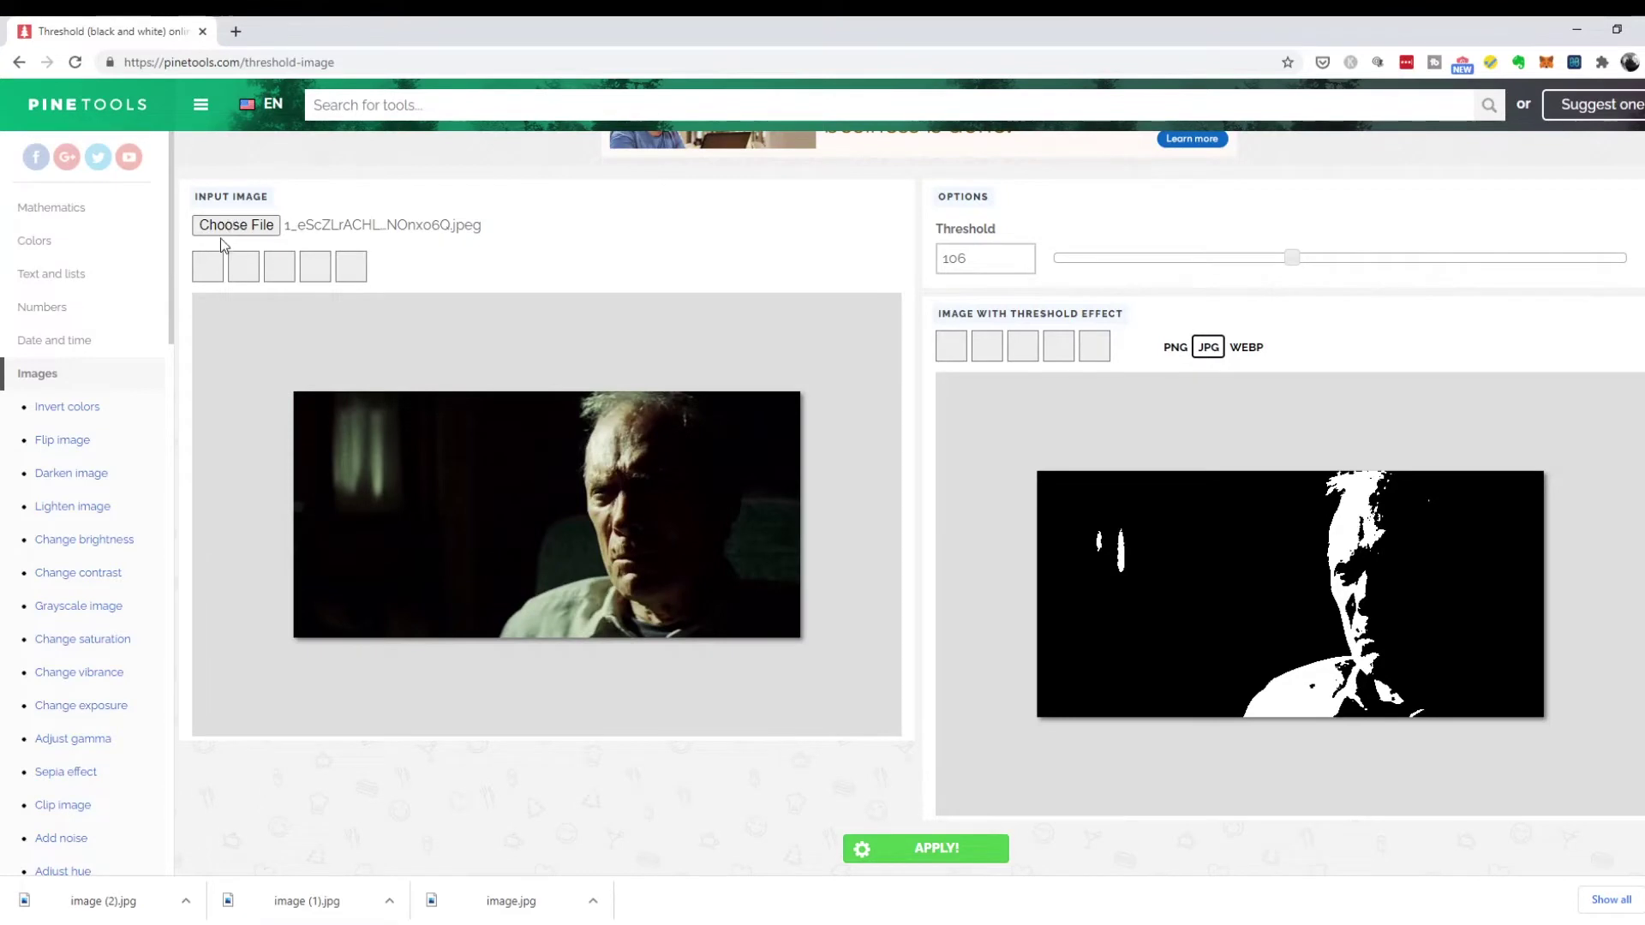
key(alt+Tab)
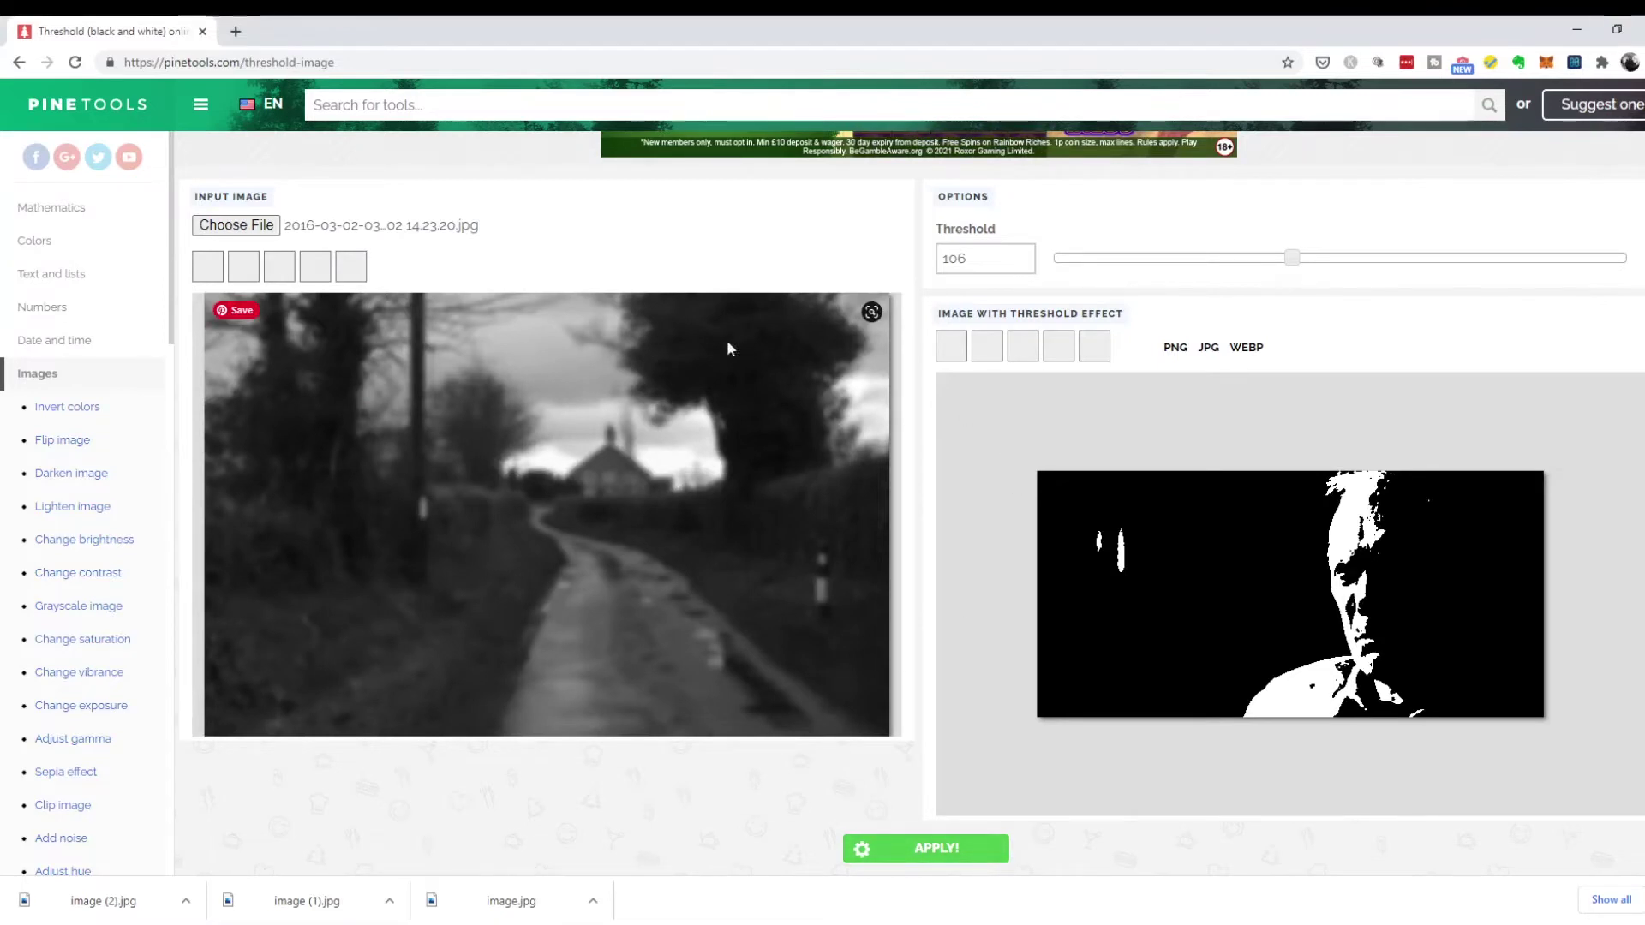
click(968, 853)
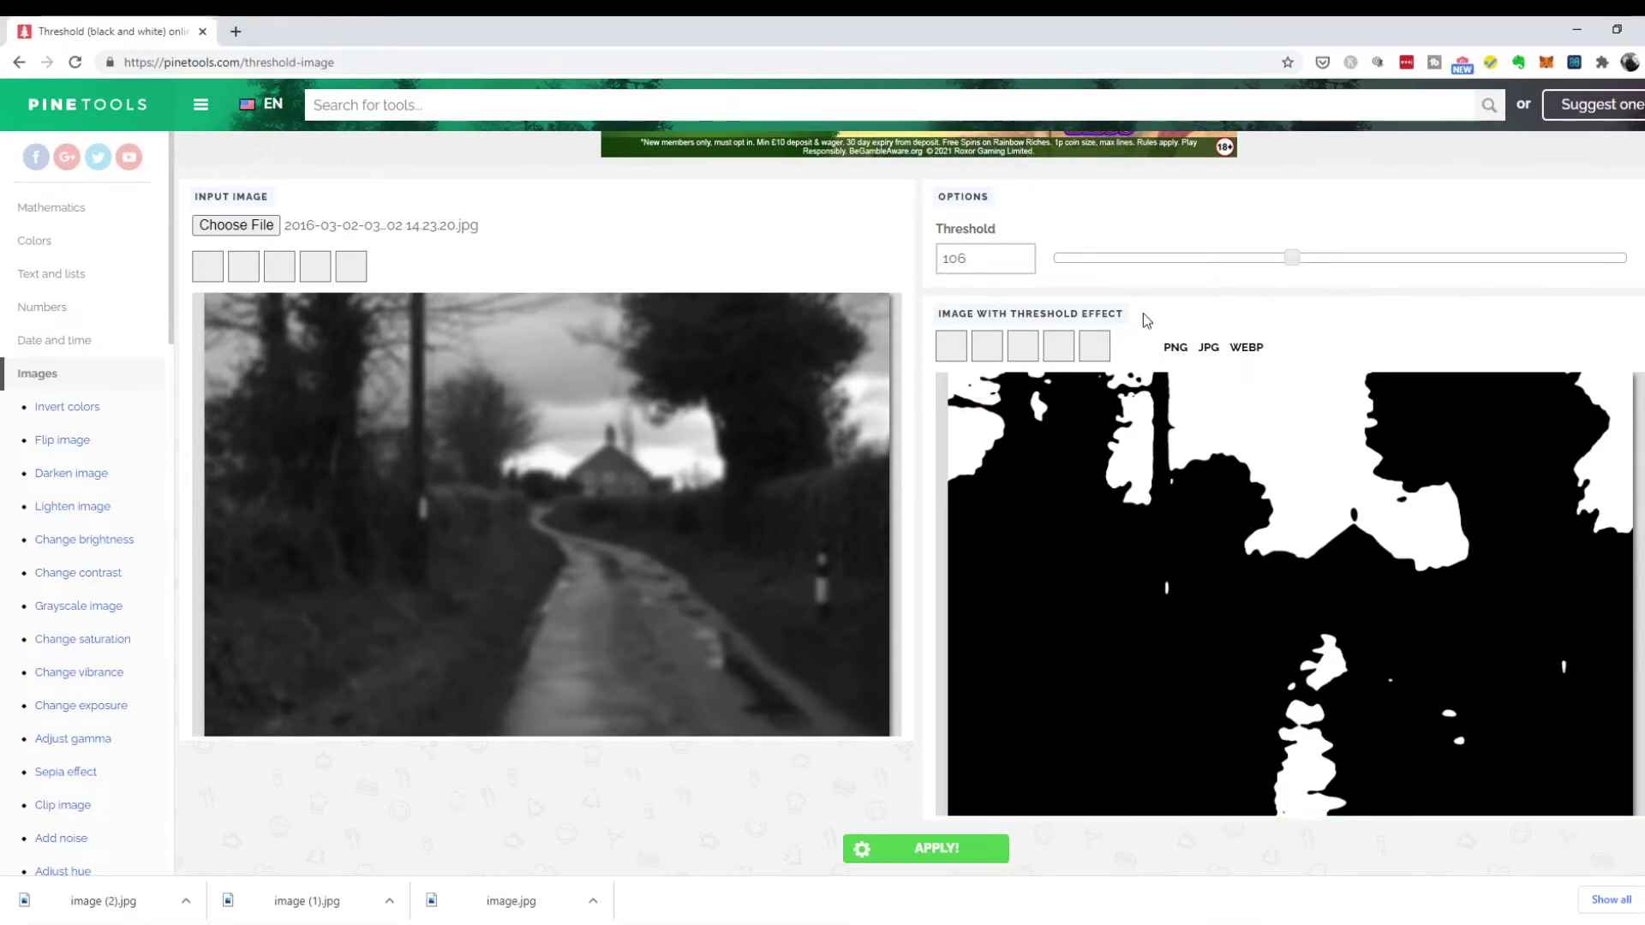
click(1206, 257)
click(938, 850)
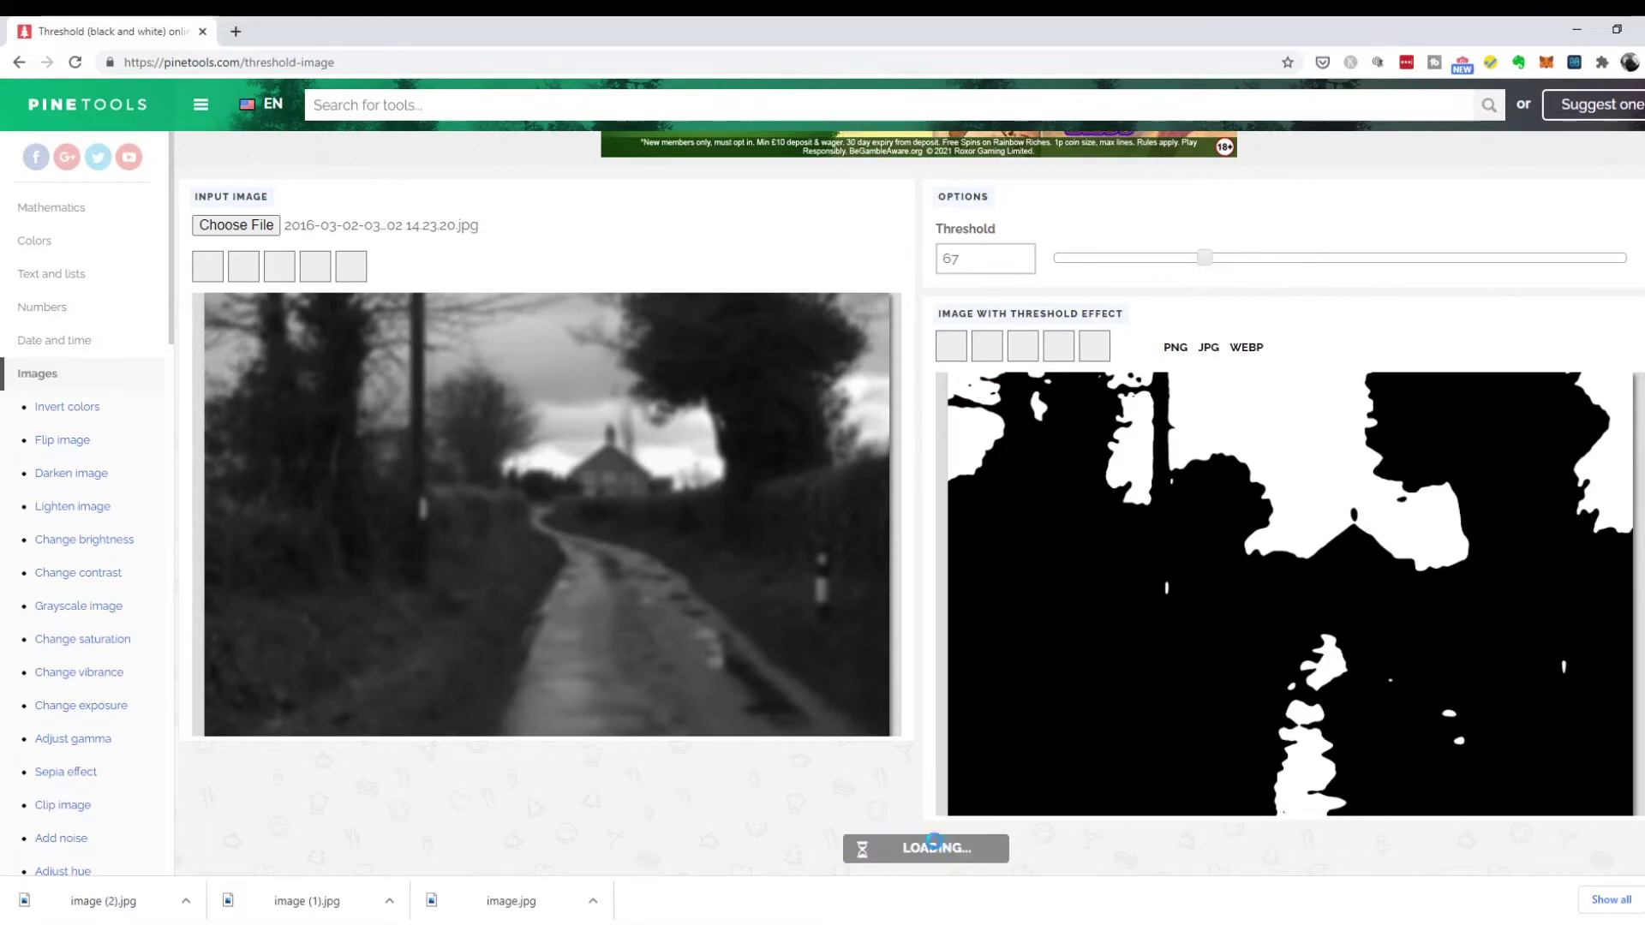
Refine the country lane photo's effect by applying thresholds of 78, 83 and finally 92.
click(1229, 257)
click(970, 857)
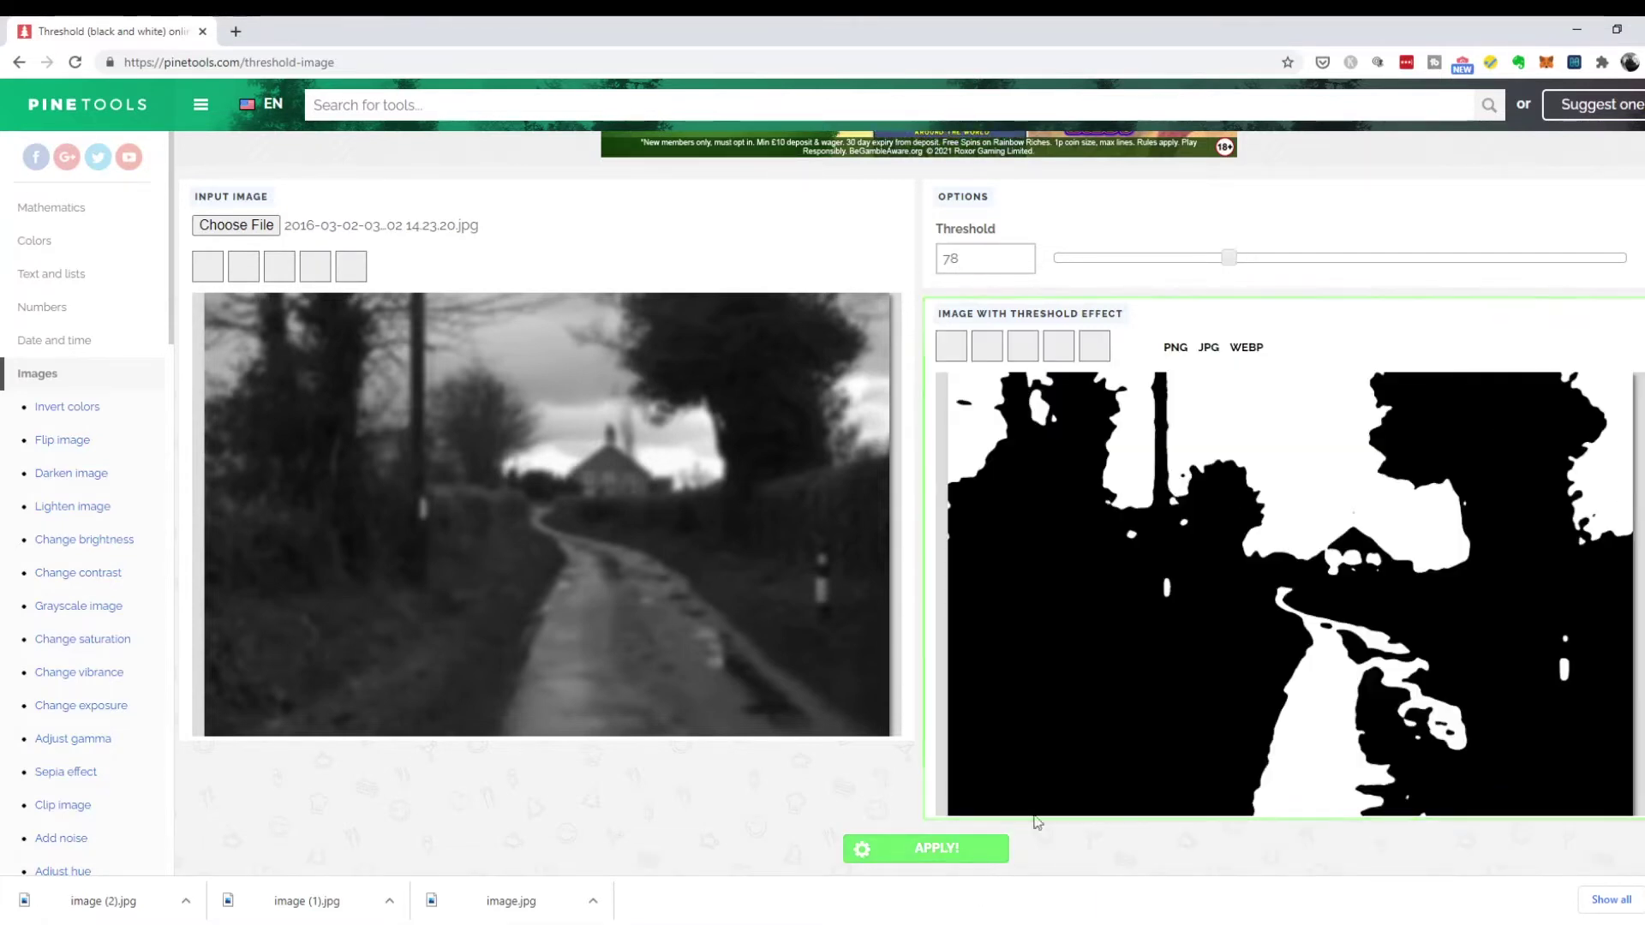
click(1240, 257)
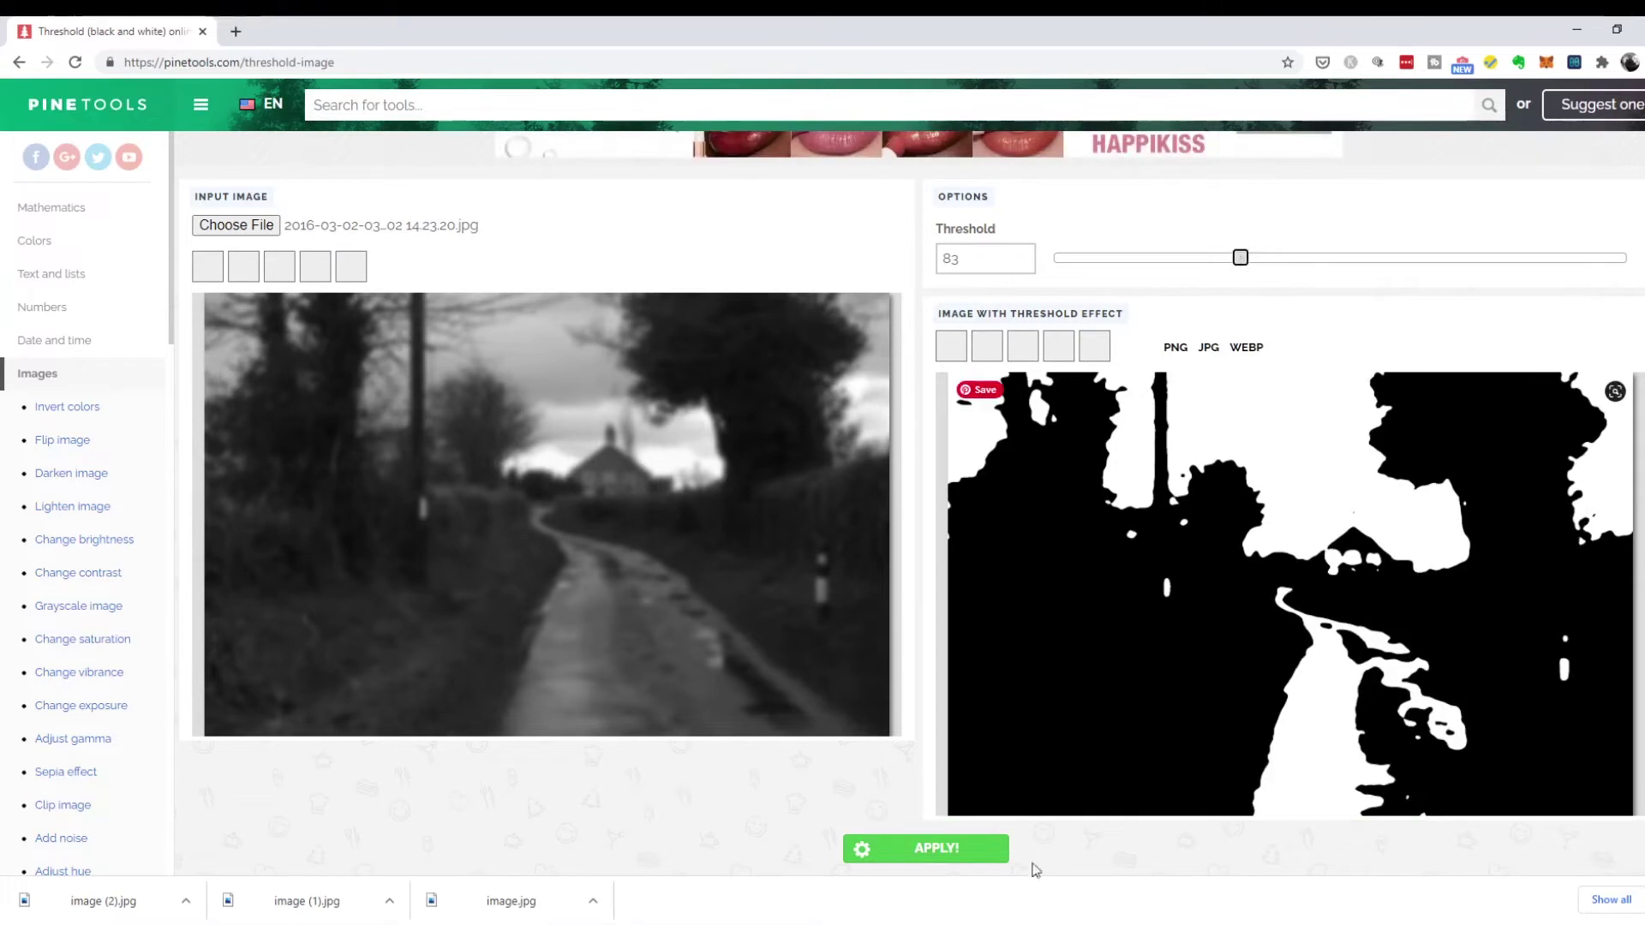
click(972, 851)
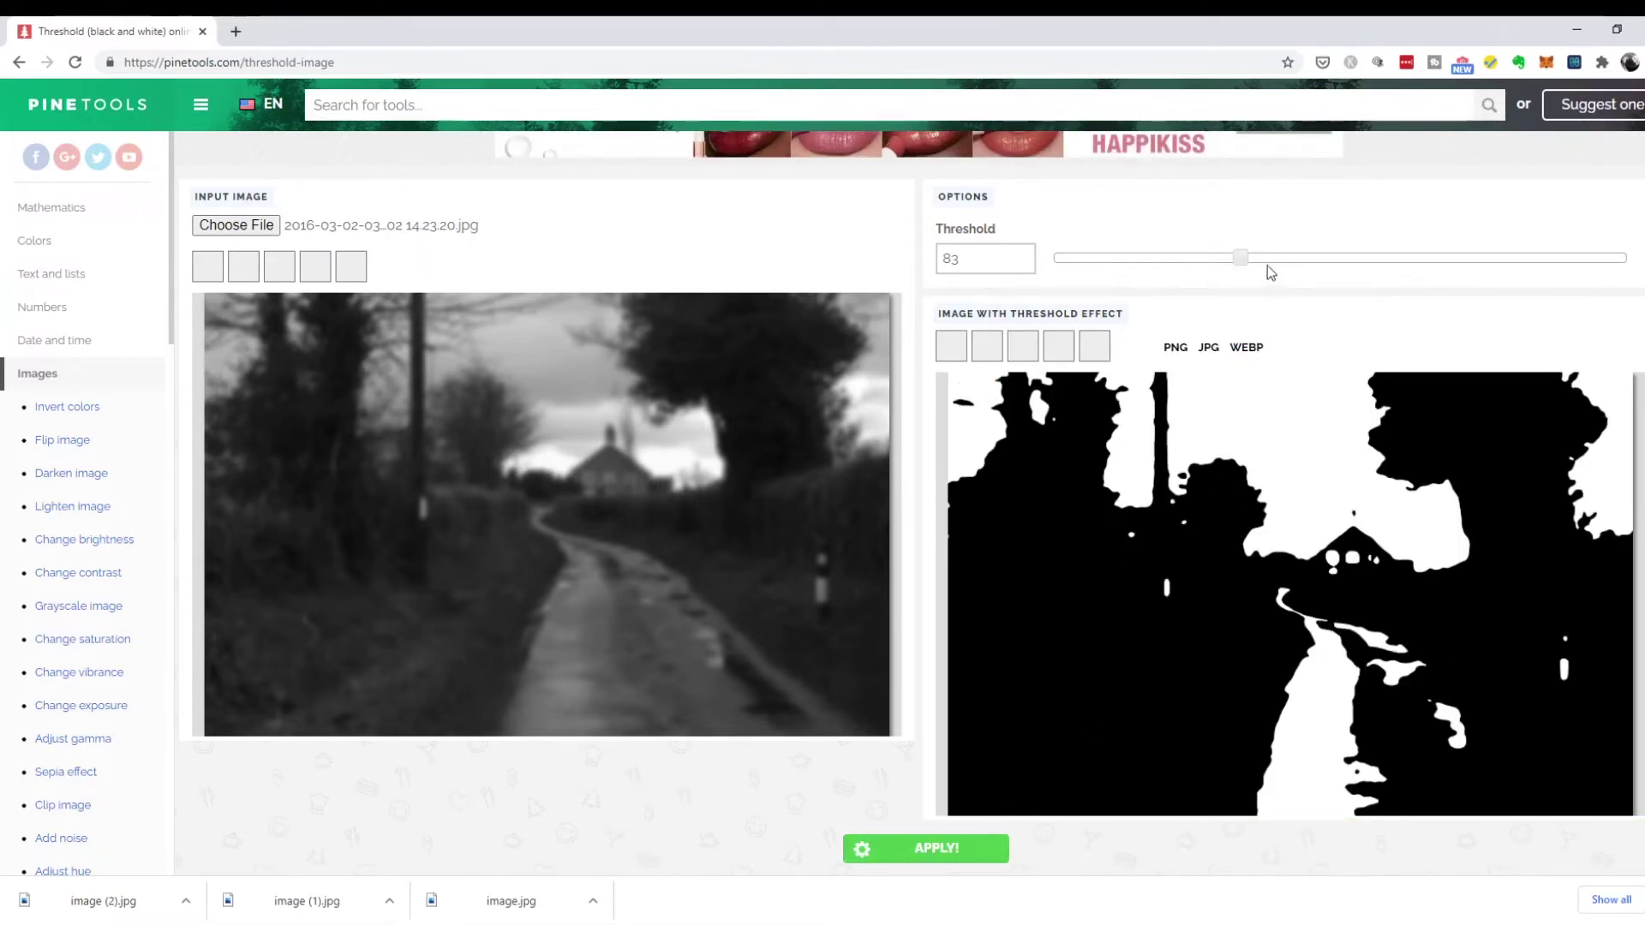
click(954, 851)
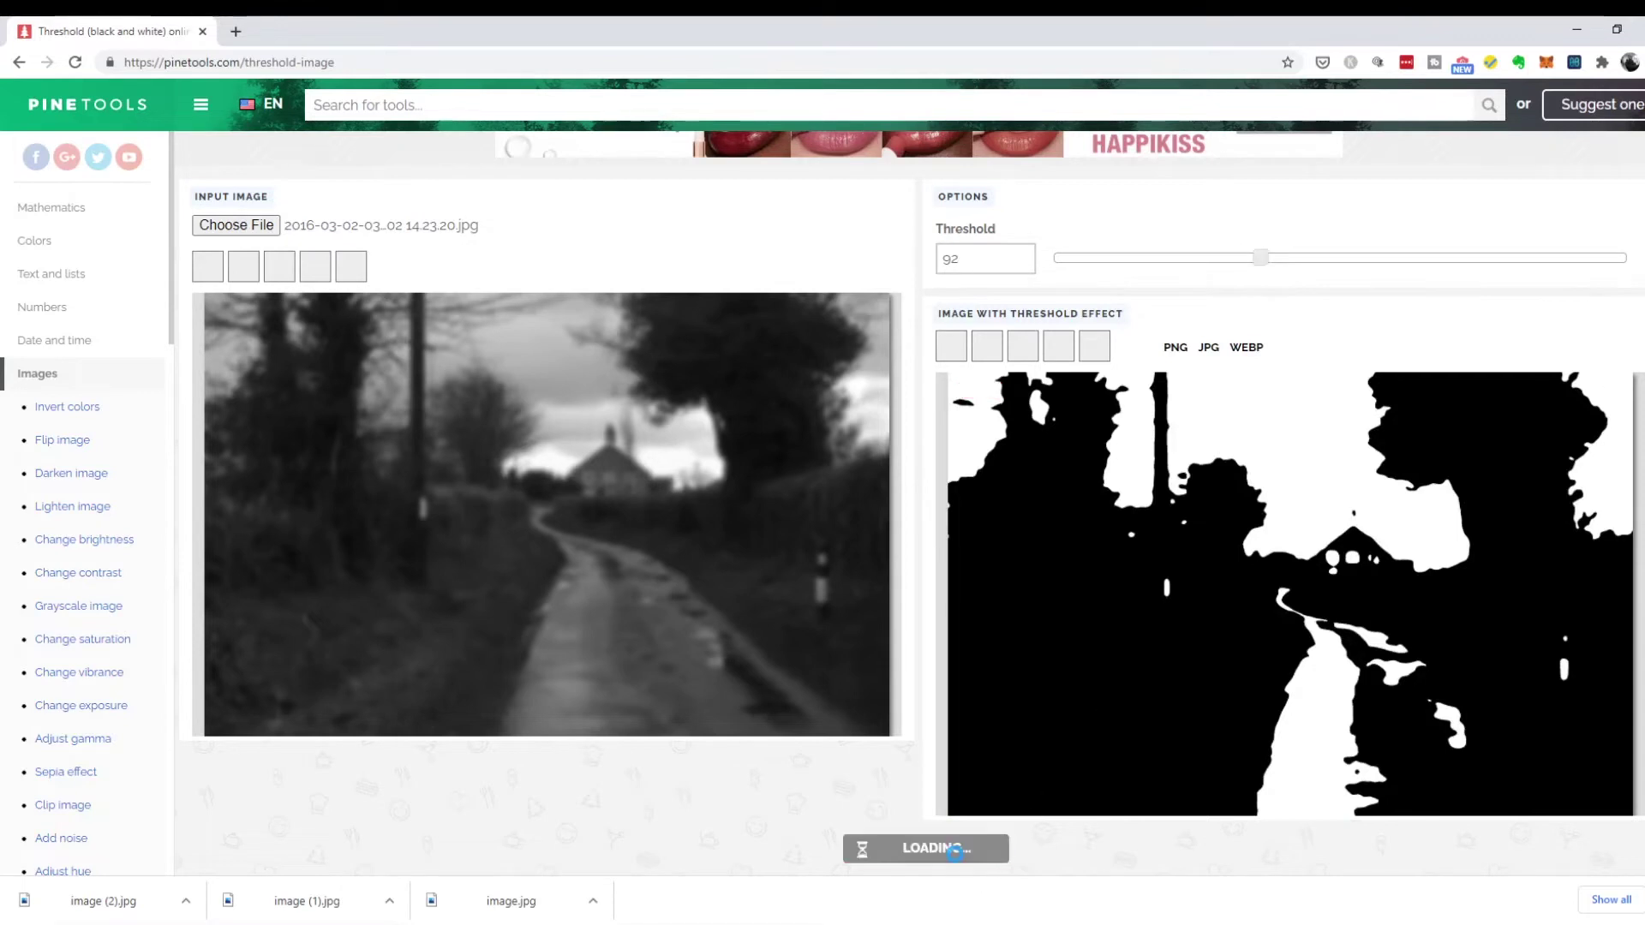
click(959, 865)
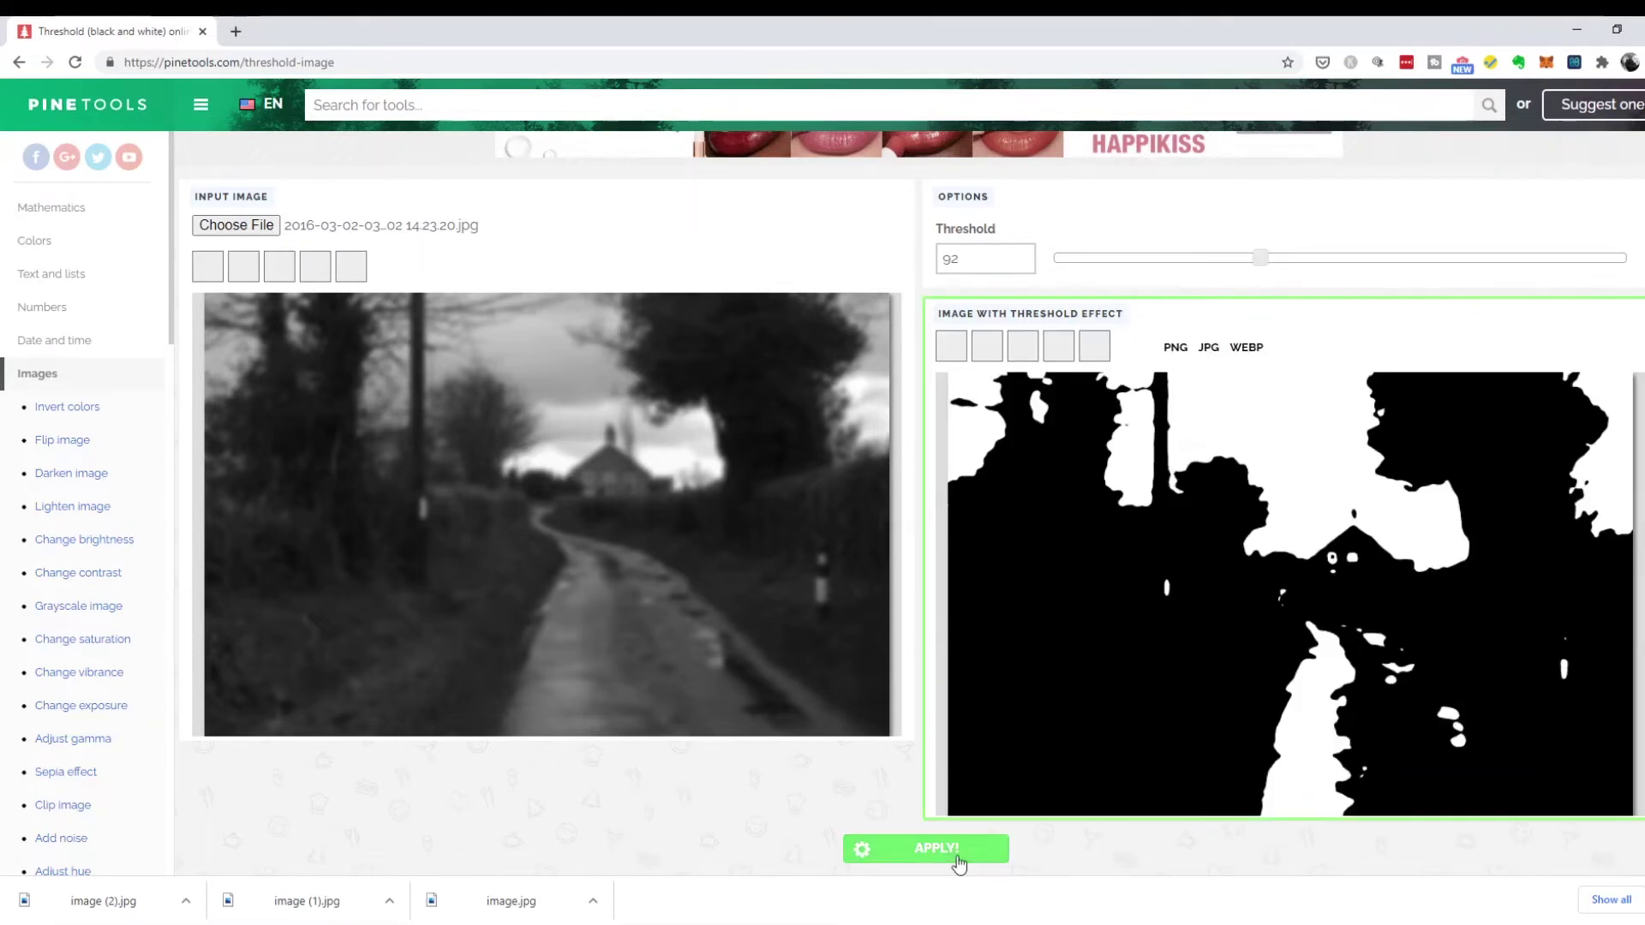